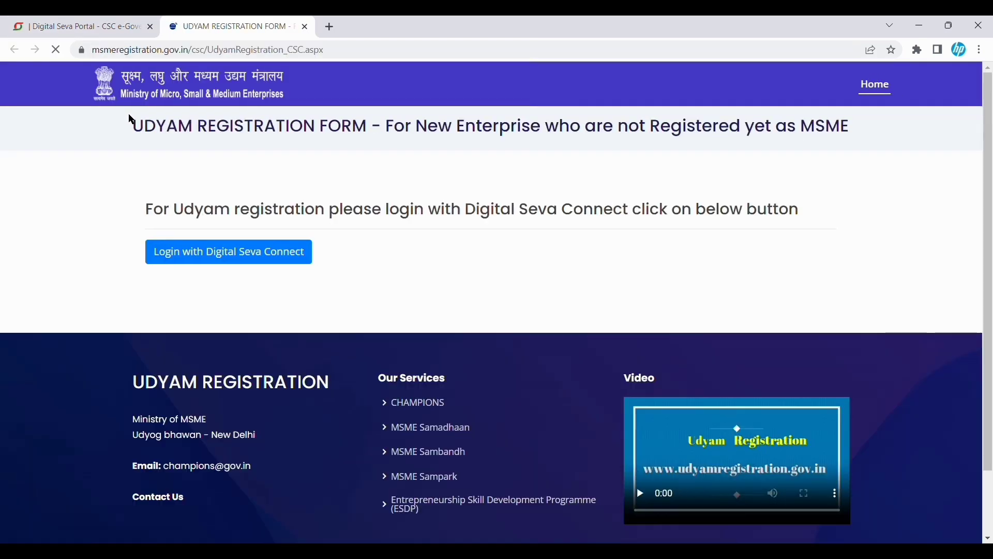
# Step: Sign in via Digital Seva Connect, then verify the Aadhaar number and name with the OTP
pyautogui.click(281, 257)
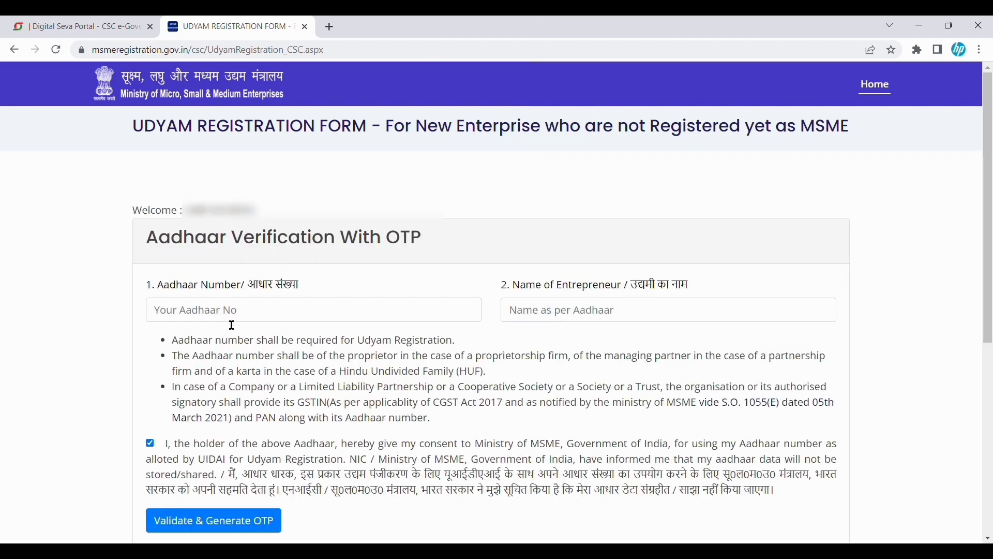
pyautogui.click(239, 317)
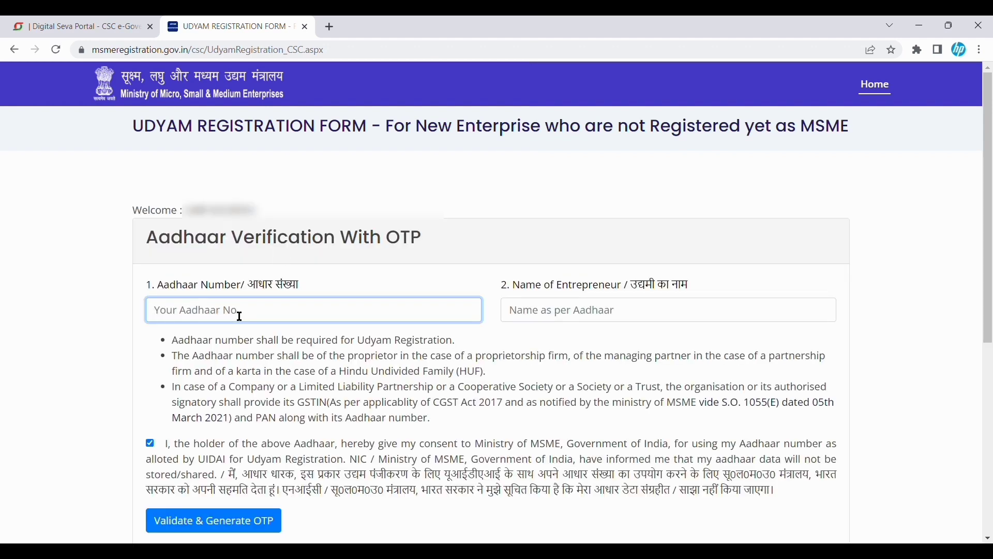
pyautogui.click(570, 321)
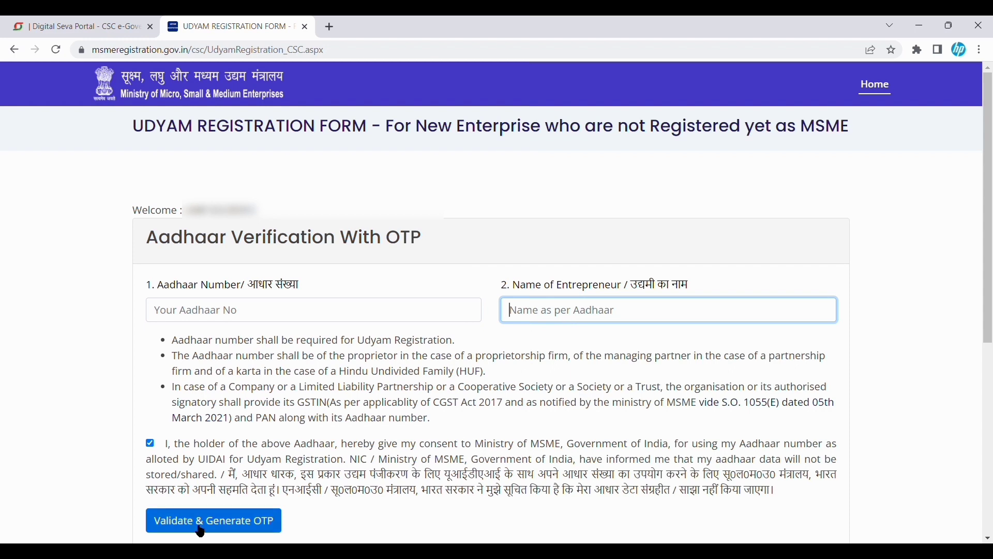
pyautogui.click(258, 526)
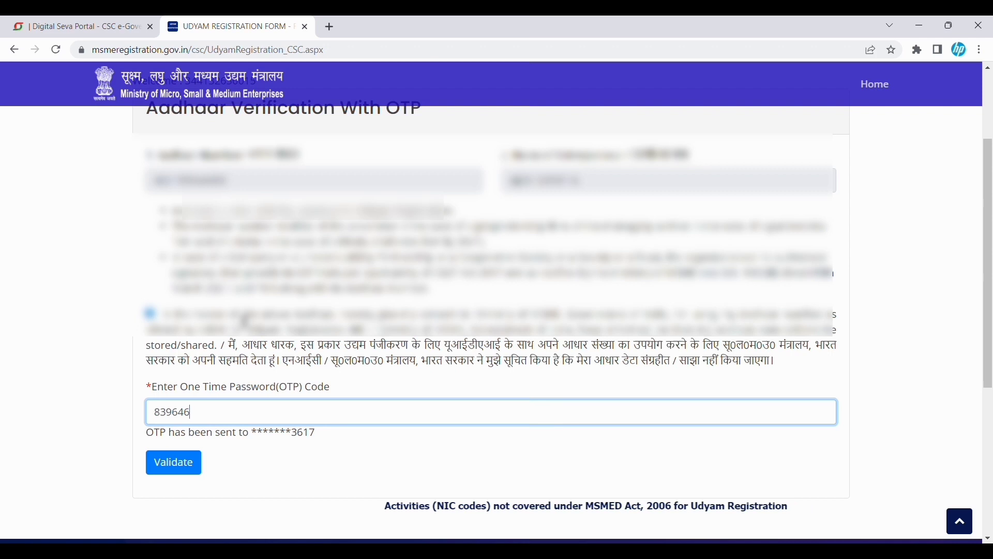
pyautogui.click(173, 462)
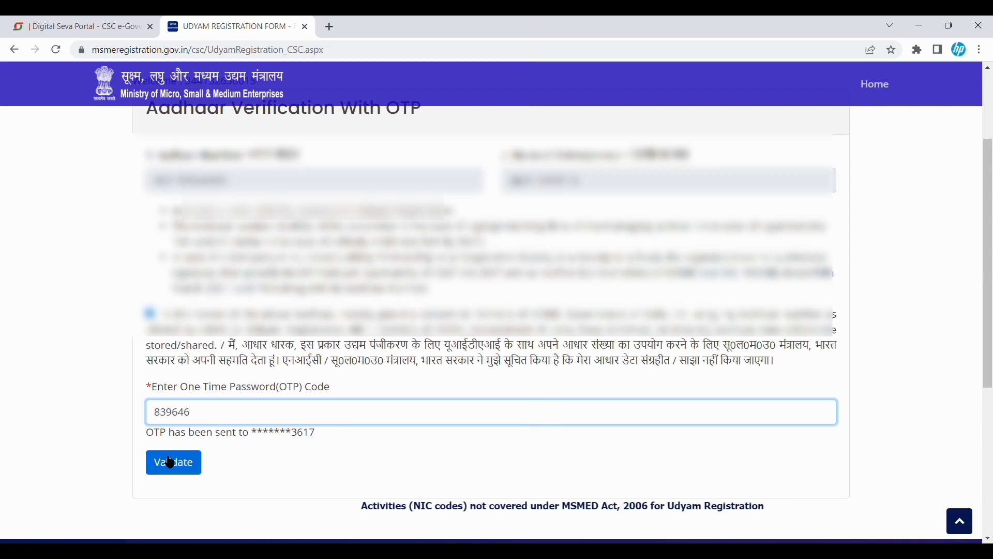
pyautogui.click(182, 473)
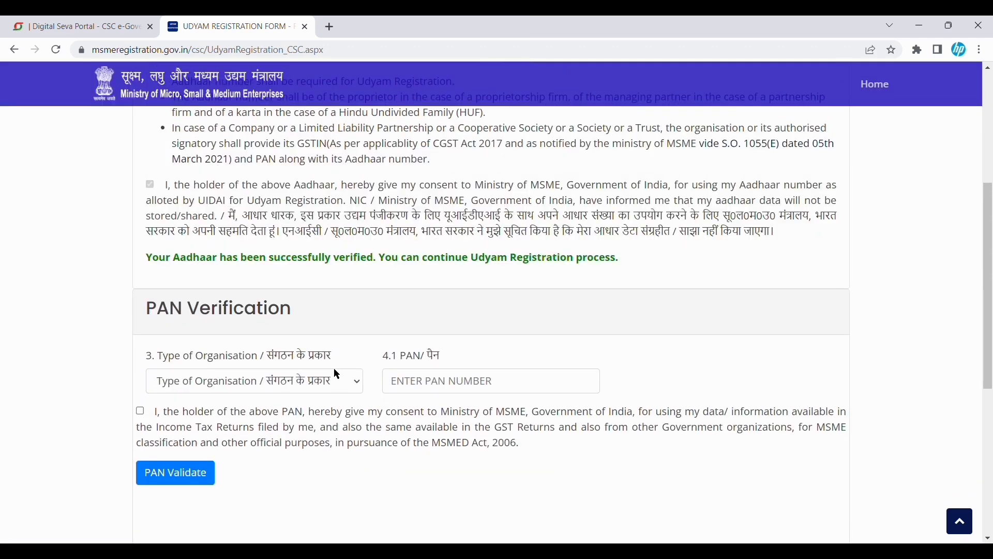
# Step: Choose Proprietary as the organisation type, give PAN consent and validate the PAN
pyautogui.click(255, 381)
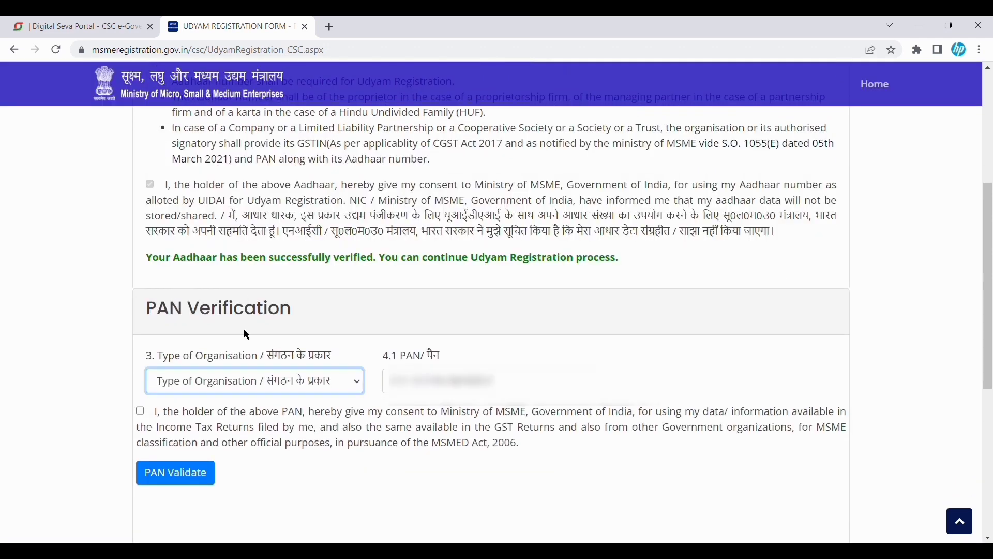
pyautogui.click(155, 398)
pyautogui.click(139, 413)
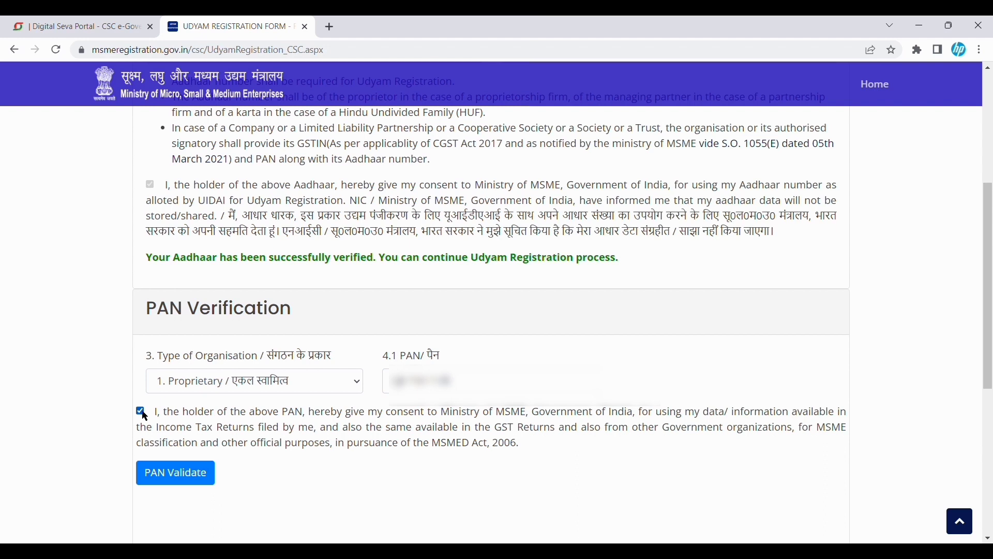
pyautogui.click(176, 473)
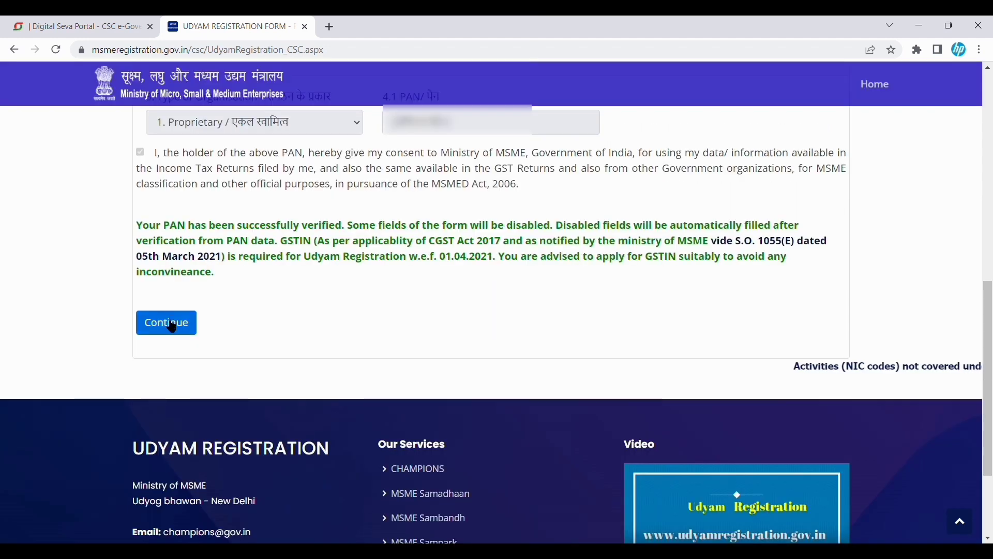
# Step: Continue to the registration form and answer No to having a GSTIN
pyautogui.click(168, 329)
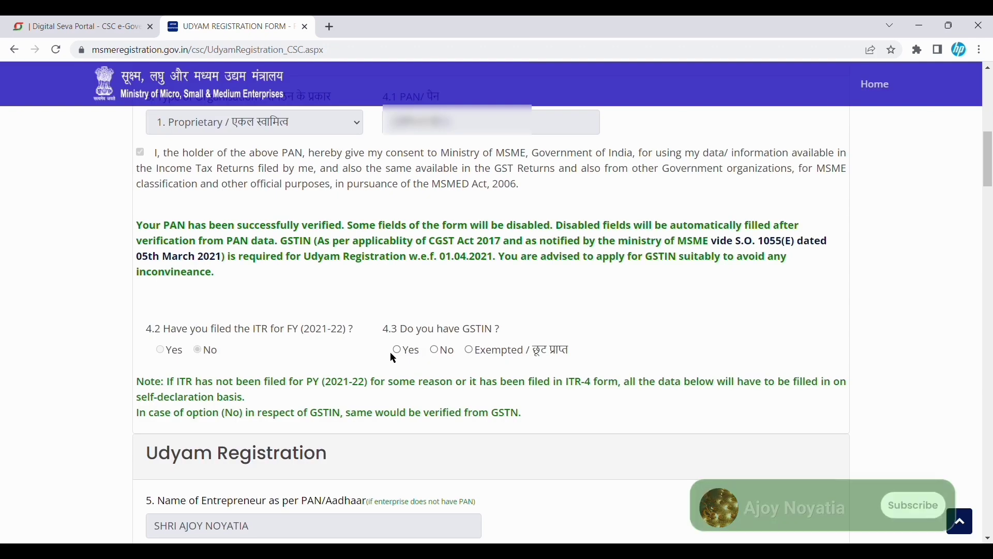
pyautogui.click(396, 349)
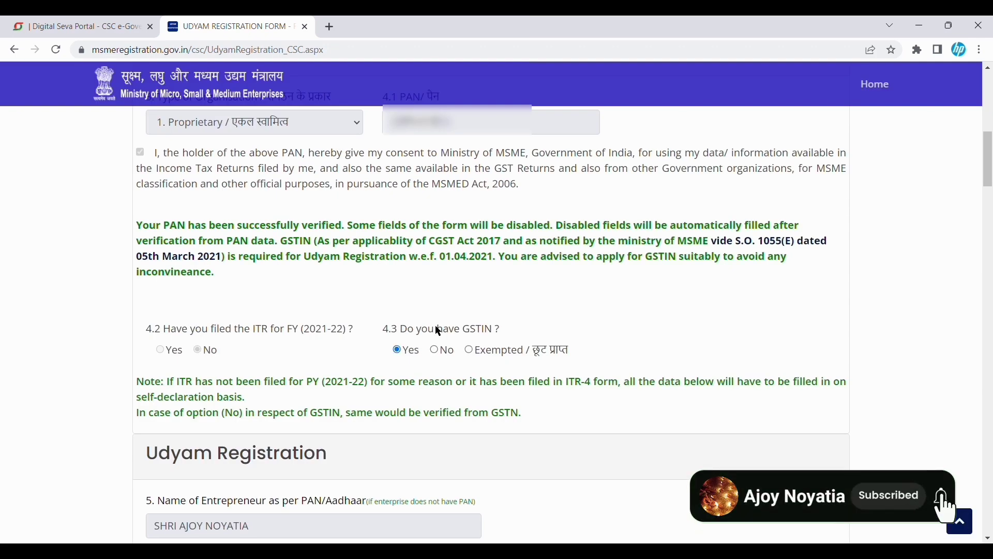
pyautogui.click(434, 350)
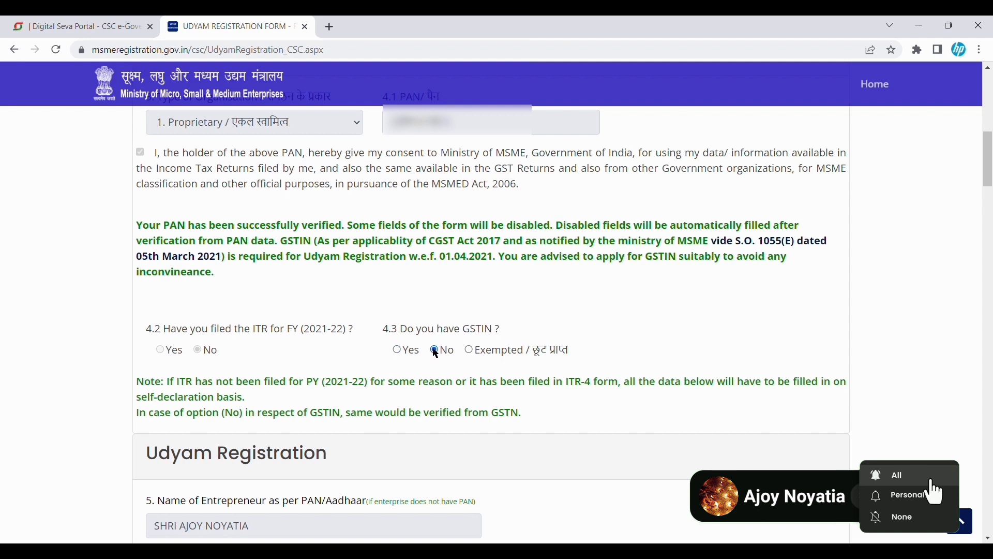
pyautogui.scroll(-3, 429, 370)
# Step: Set Social Category to ST, Gender to Male and Specially Abled to No
pyautogui.scroll(-2, 424, 368)
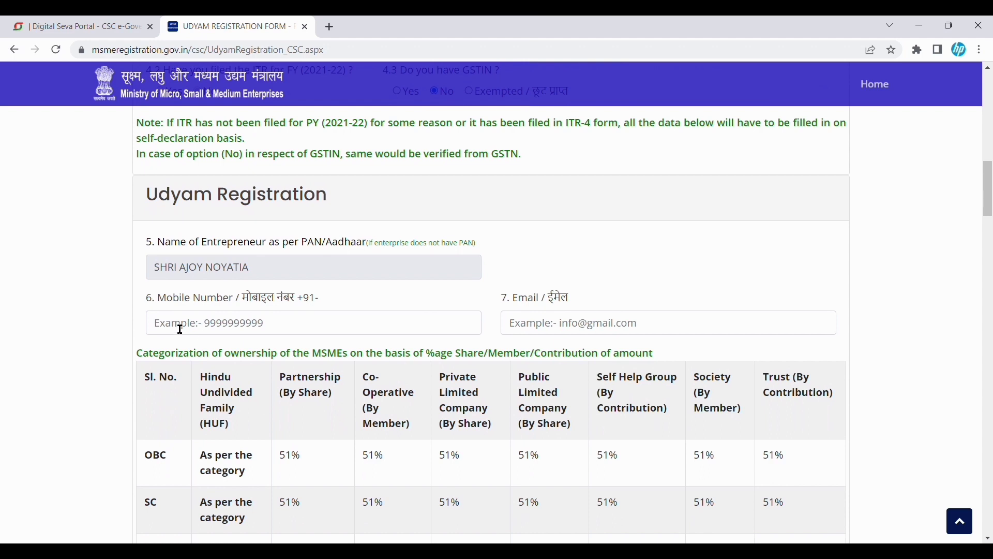
pyautogui.click(206, 324)
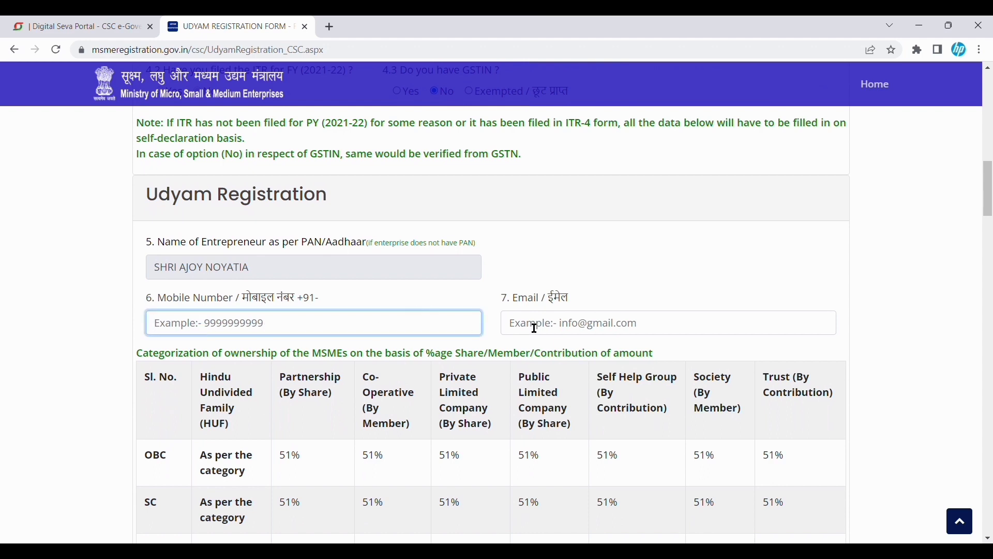
pyautogui.scroll(-3, 535, 328)
pyautogui.scroll(-6, 271, 201)
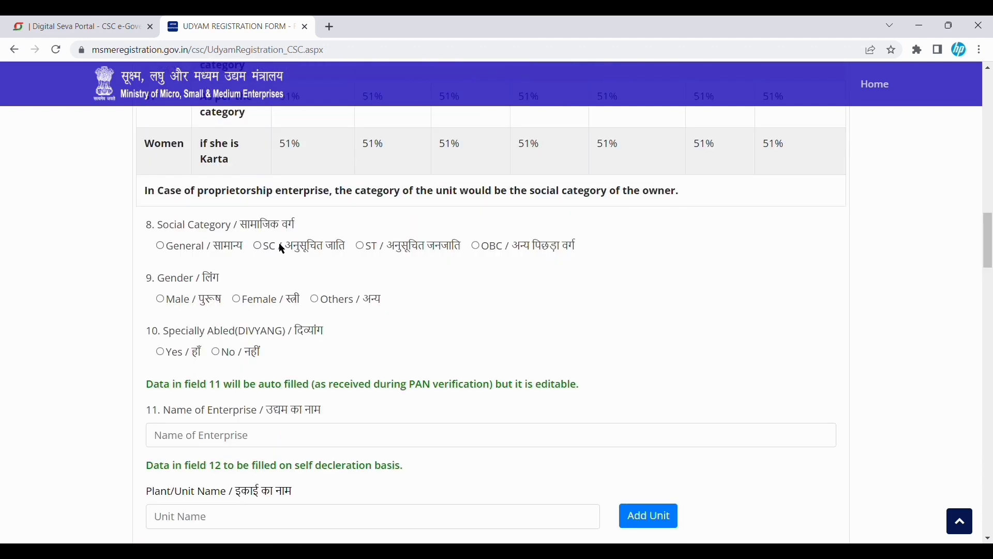
pyautogui.click(360, 242)
pyautogui.click(161, 299)
pyautogui.click(220, 350)
# Step: Enter 'Service Provider' as the Name of Enterprise
pyautogui.scroll(-2, 346, 348)
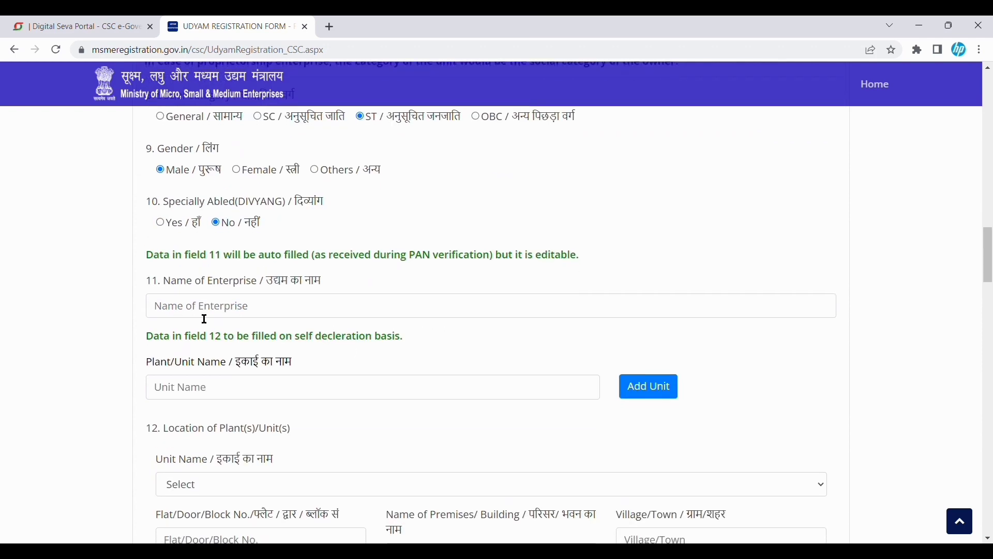
pyautogui.click(213, 311)
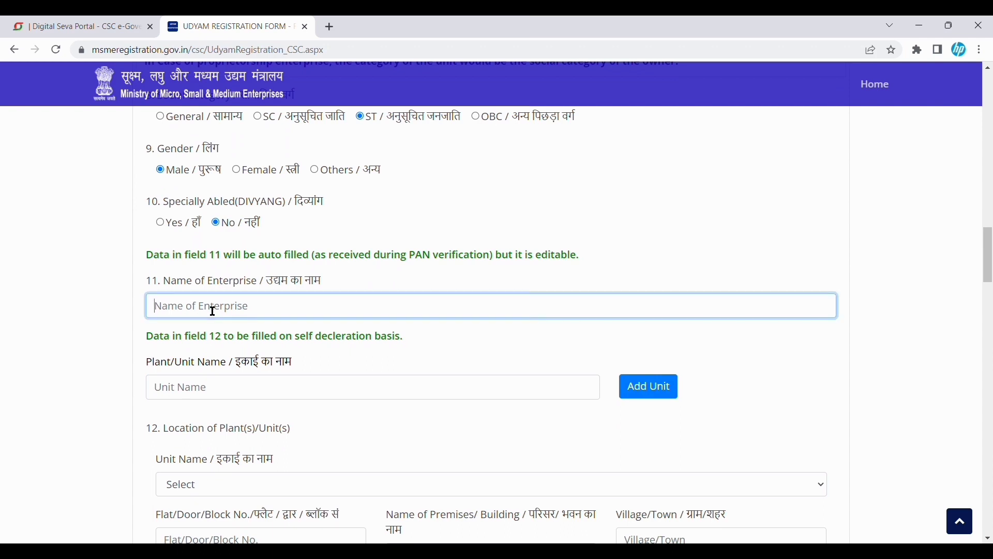
pyautogui.write('Service Provider')
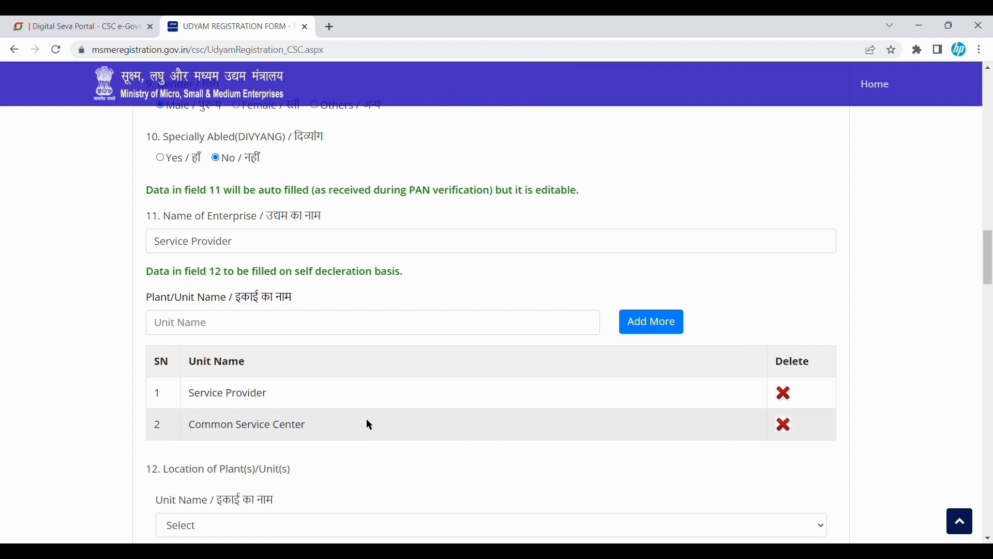
pyautogui.scroll(1, 367, 426)
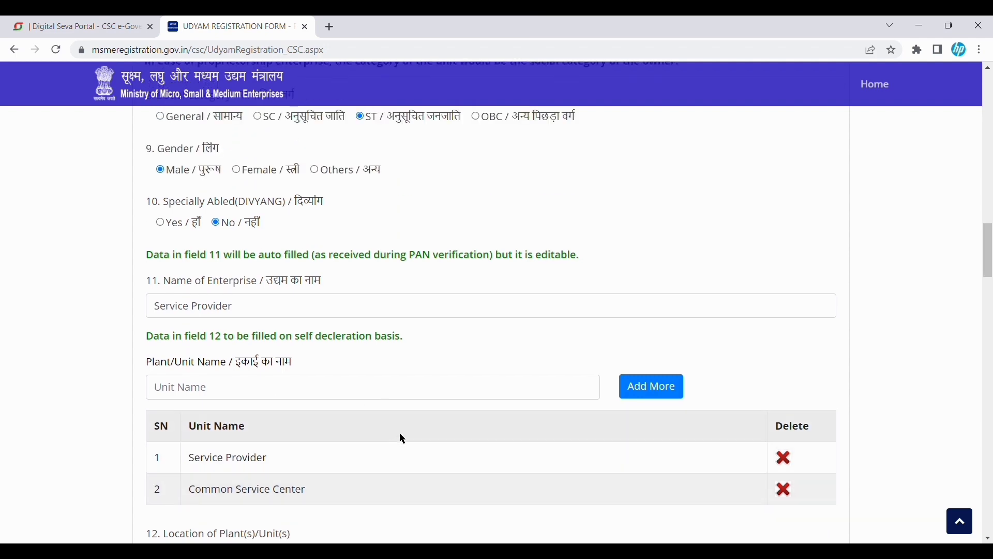
pyautogui.scroll(-4, 401, 436)
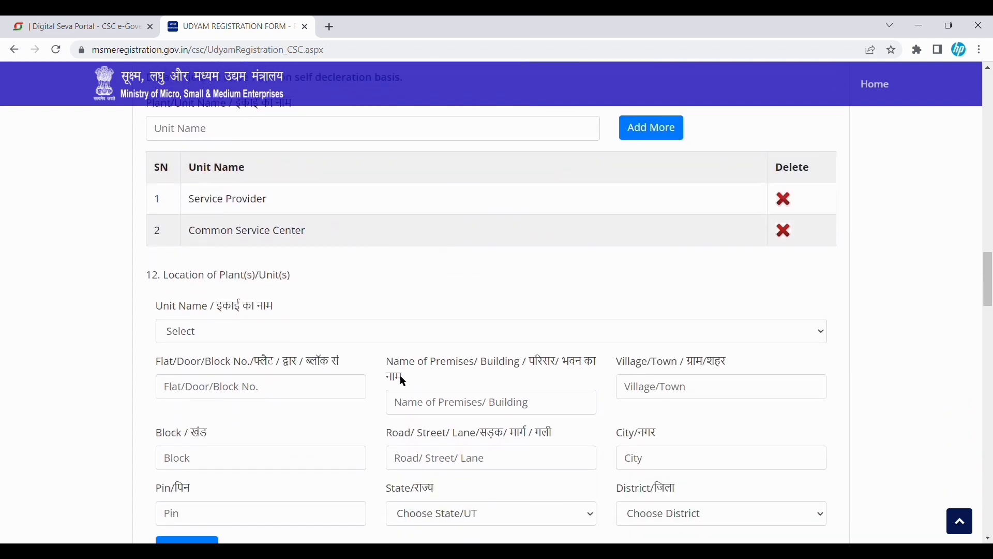
# Step: Add plant locations for both units, Service Provider and Common Service Center
pyautogui.click(262, 332)
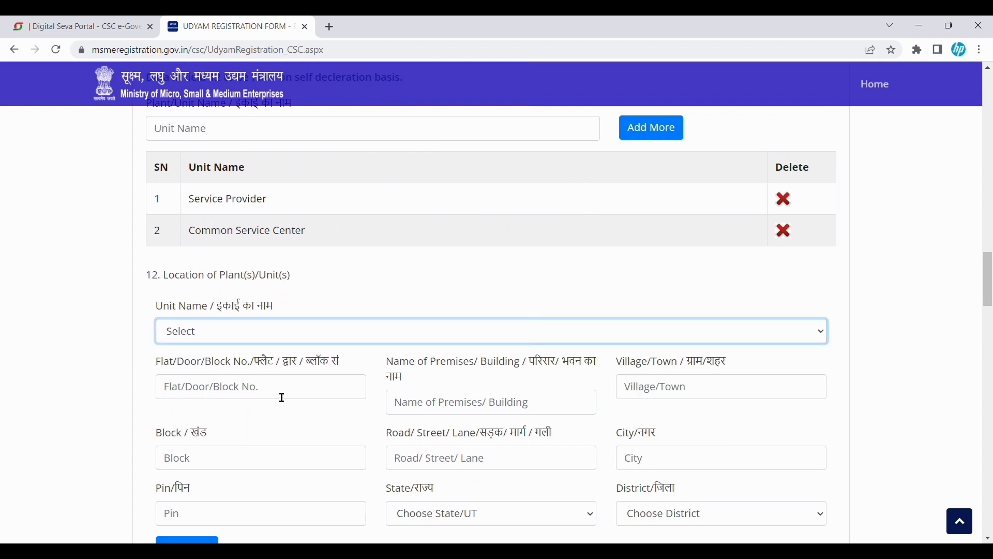
pyautogui.press('Down')
pyautogui.scroll(-3, 329, 336)
pyautogui.click(189, 354)
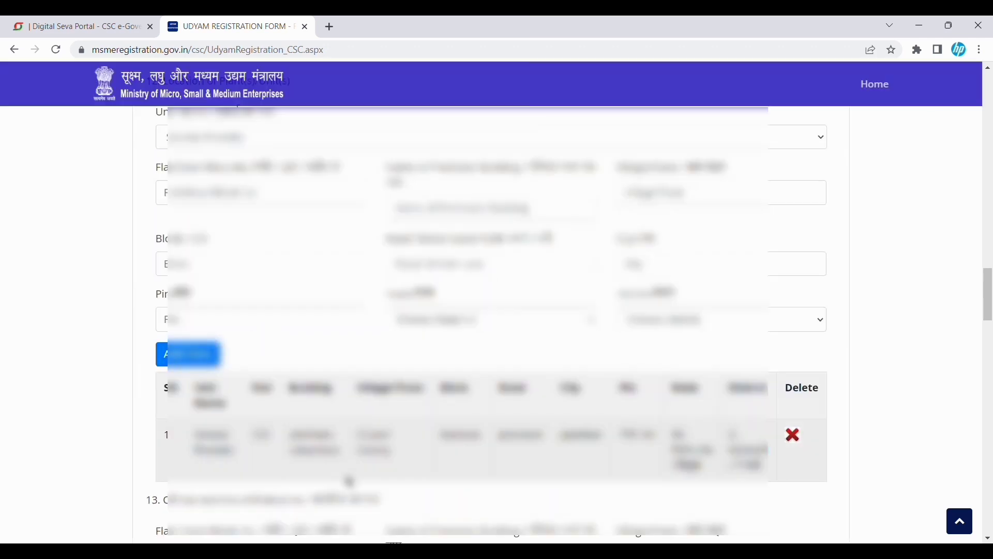
pyautogui.scroll(-1, 350, 455)
pyautogui.scroll(5, 388, 357)
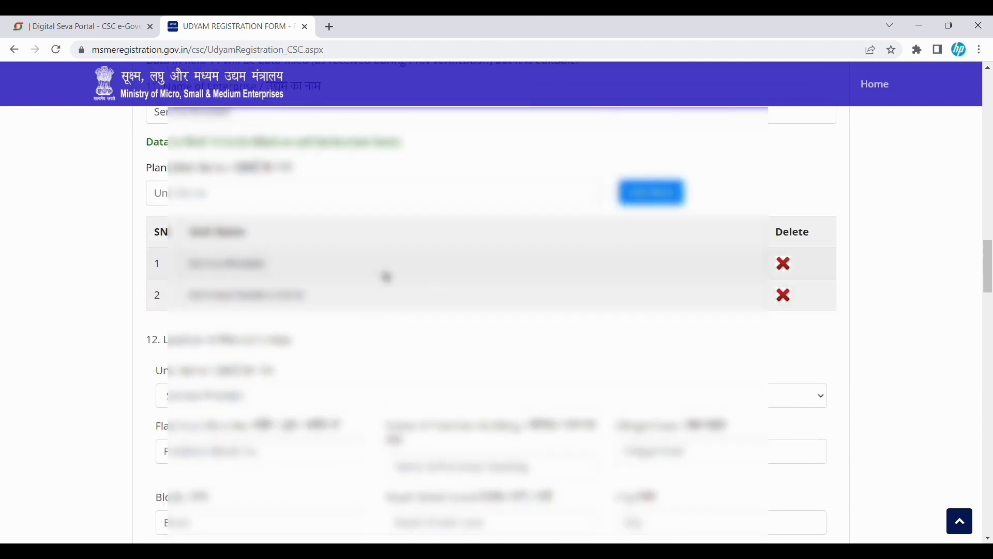
pyautogui.click(300, 393)
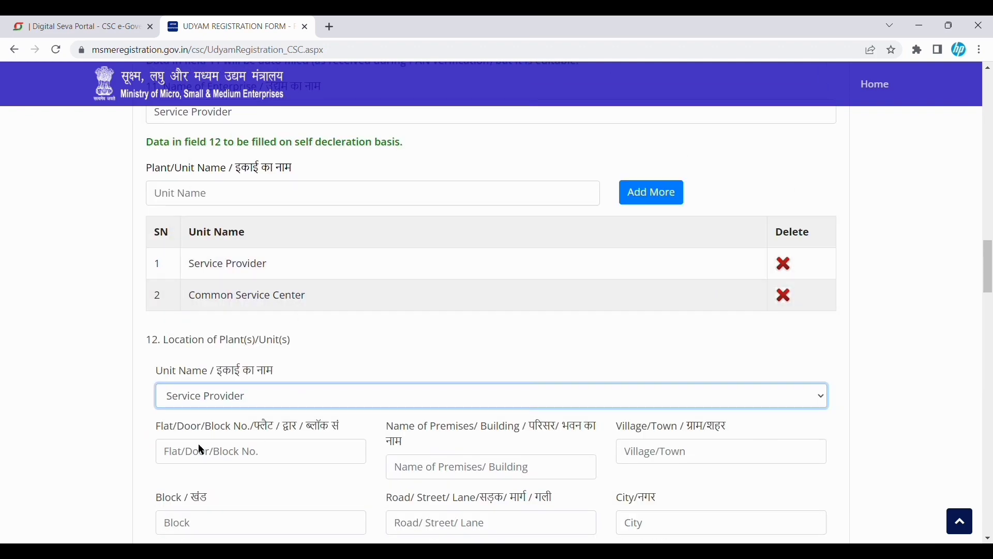
pyautogui.press('Down')
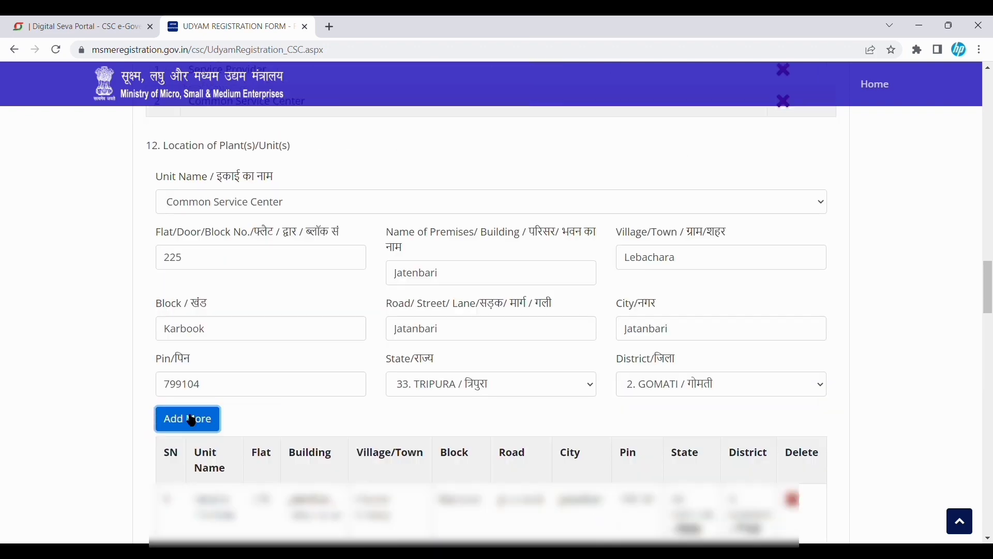
pyautogui.click(192, 418)
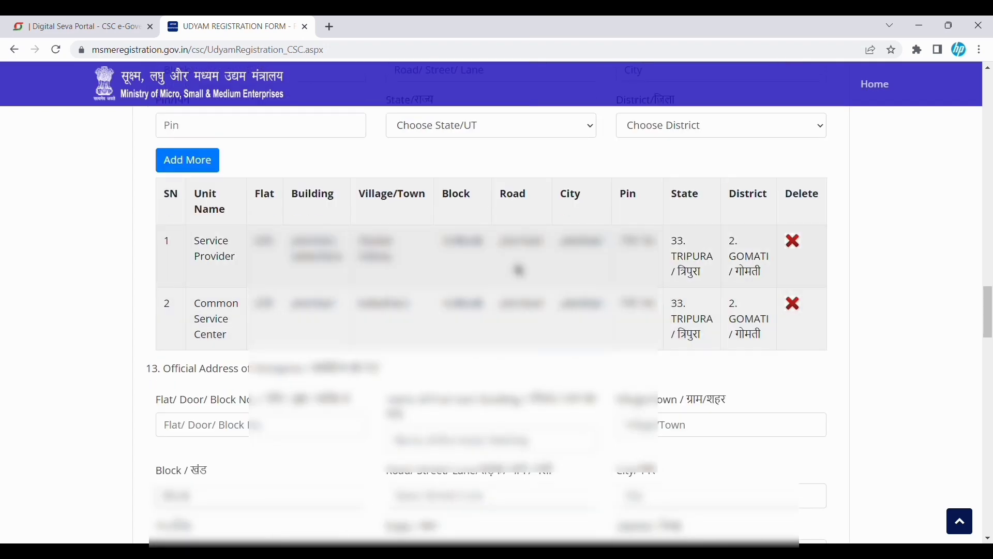
# Step: Fill in the enterprise's official address, with state, district and latitude/longitude populated
pyautogui.scroll(10, 59, 241)
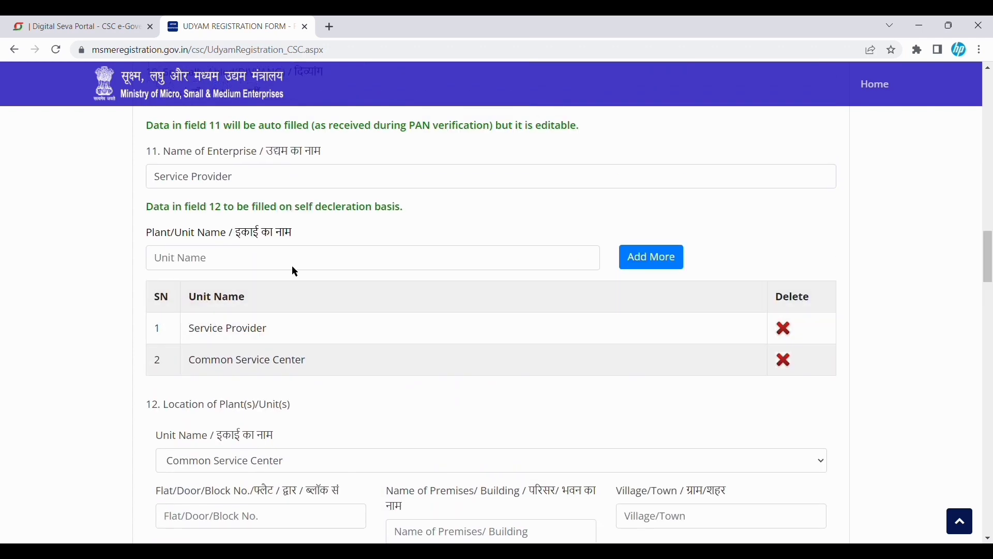
pyautogui.scroll(-2, 305, 275)
pyautogui.scroll(-6, 314, 271)
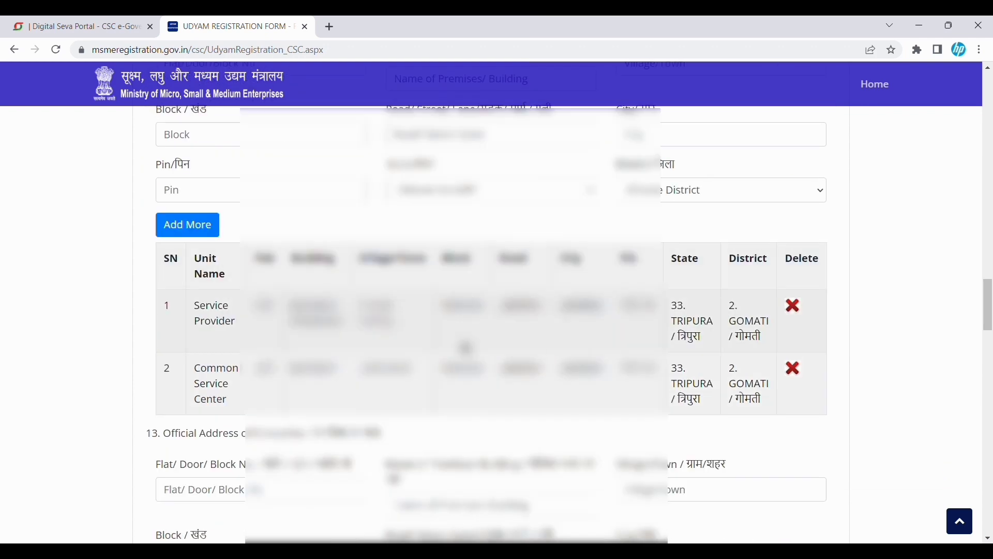
pyautogui.scroll(-5, 464, 347)
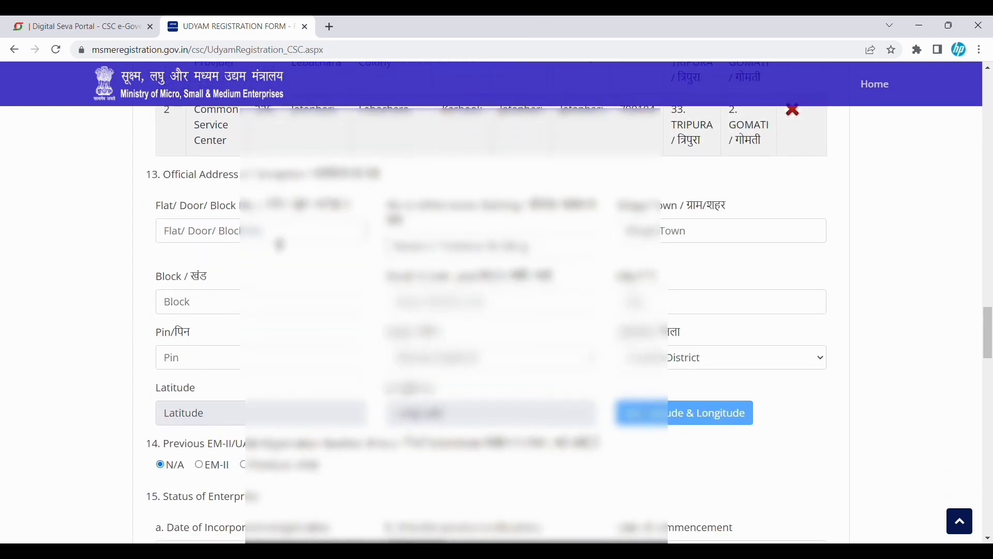
pyautogui.click(250, 239)
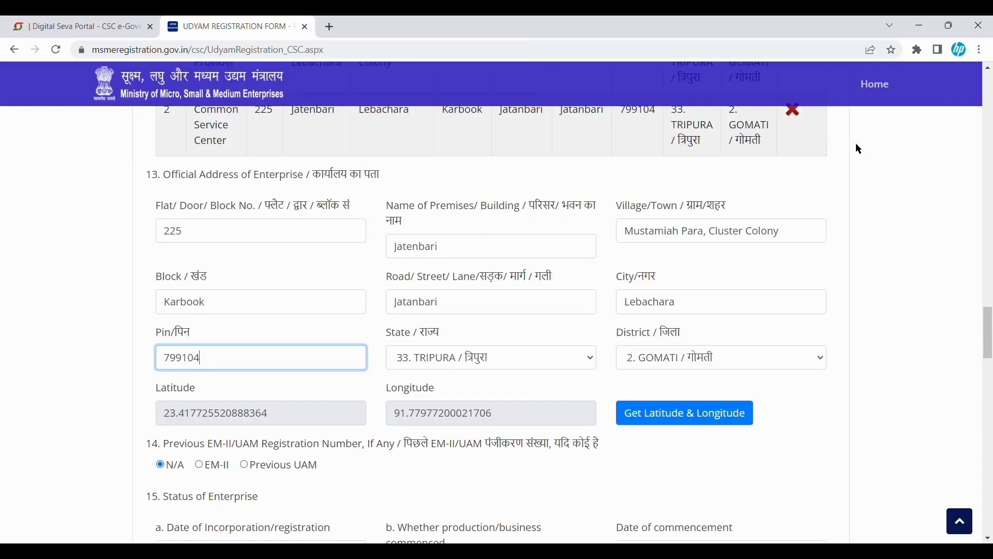
pyautogui.scroll(-5, 475, 409)
pyautogui.scroll(-1, 270, 279)
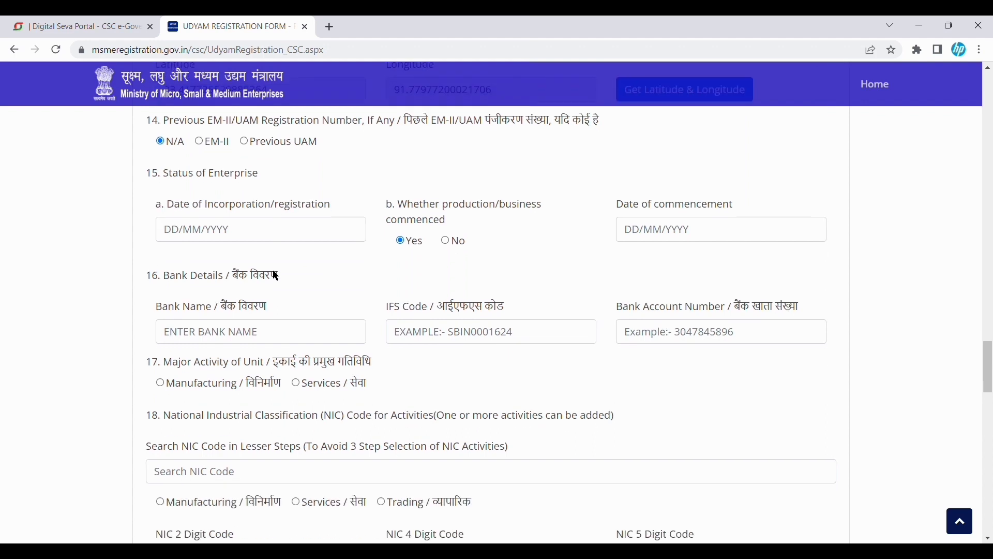
# Step: Set the incorporation date to 27/06/2021 and the commencement date to 20/07/2021
pyautogui.click(243, 235)
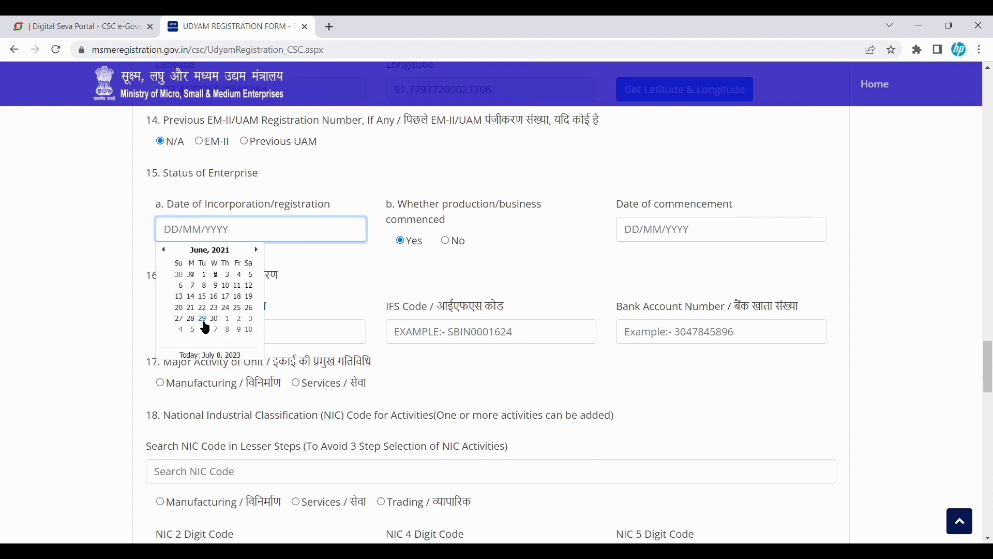
pyautogui.click(179, 319)
pyautogui.click(667, 231)
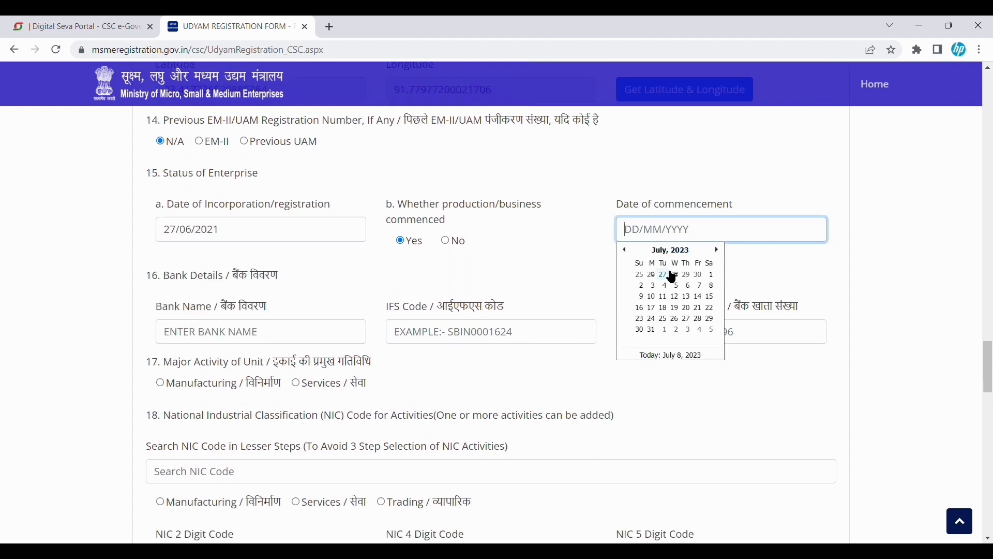
pyautogui.click(679, 250)
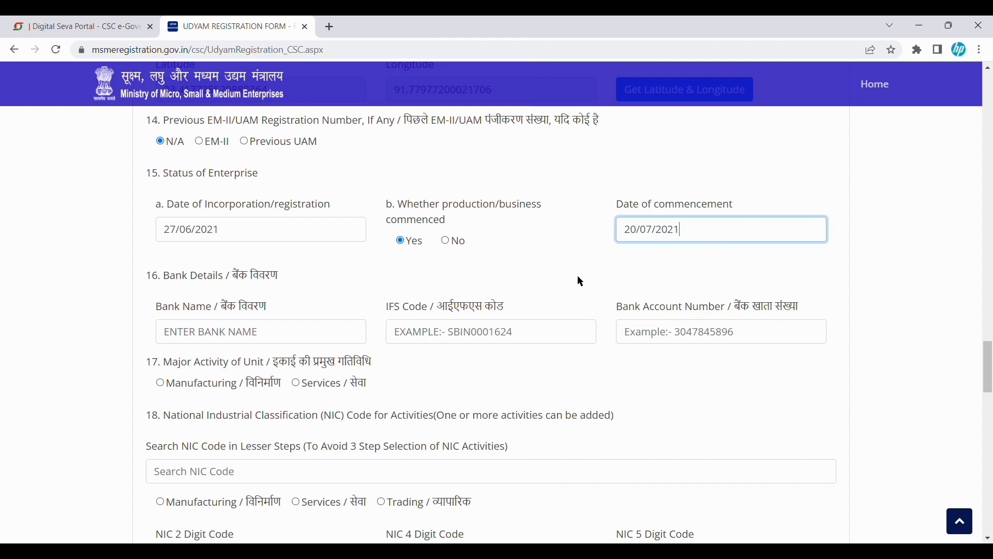
# Step: Enter bank name PUNJAB NATIONAL BANK and IFS code PUNB0123400
pyautogui.click(198, 338)
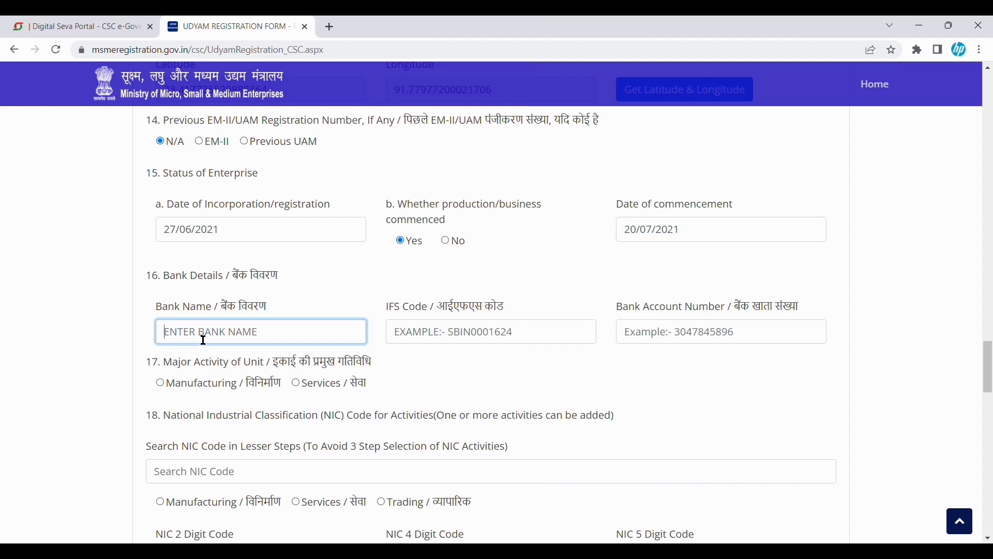
pyautogui.click(508, 337)
pyautogui.click(679, 336)
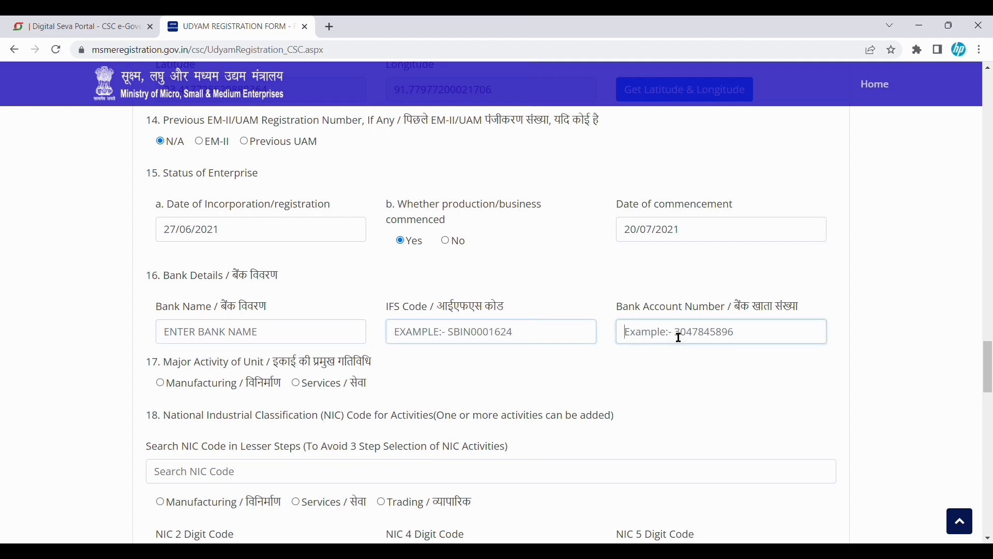
pyautogui.scroll(-1, 359, 367)
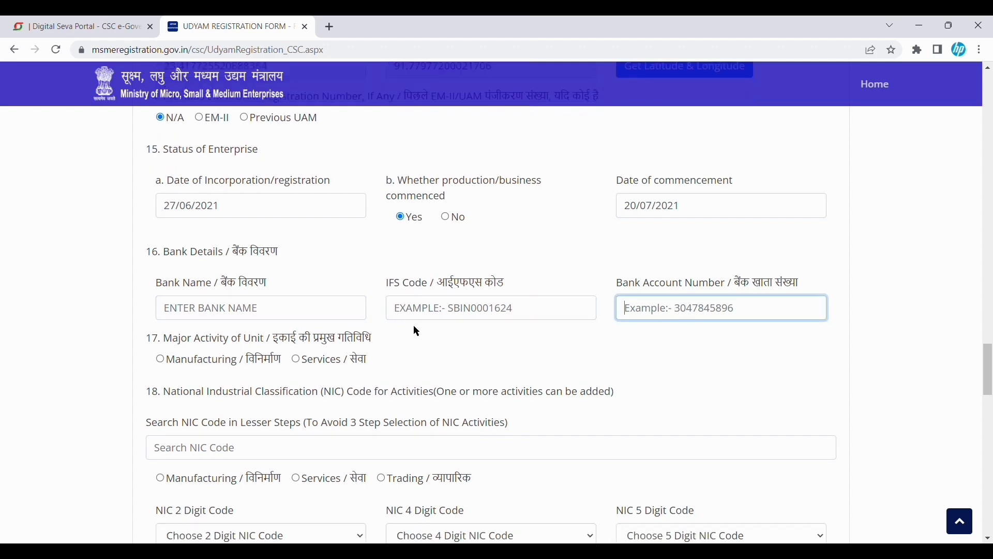
pyautogui.click(302, 278)
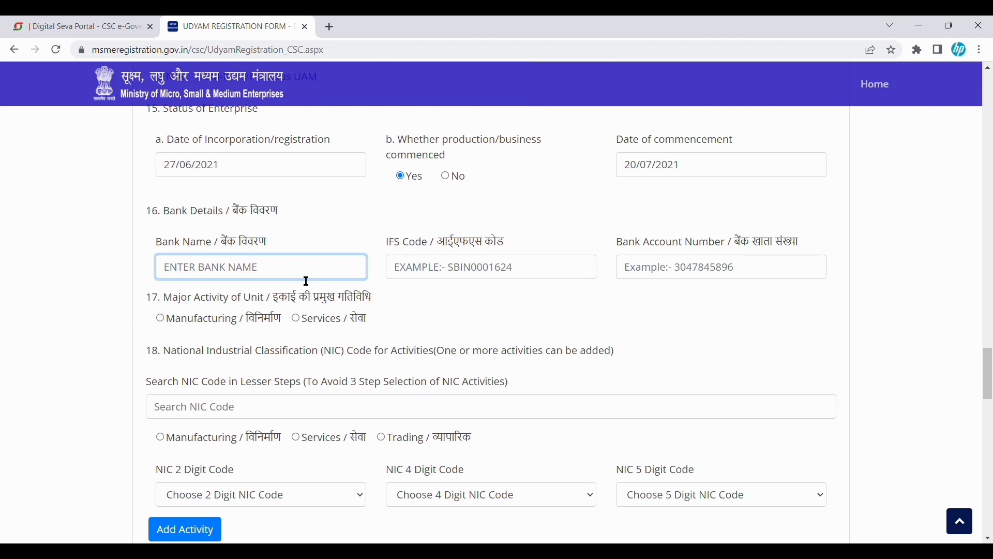
pyautogui.write('PUN')
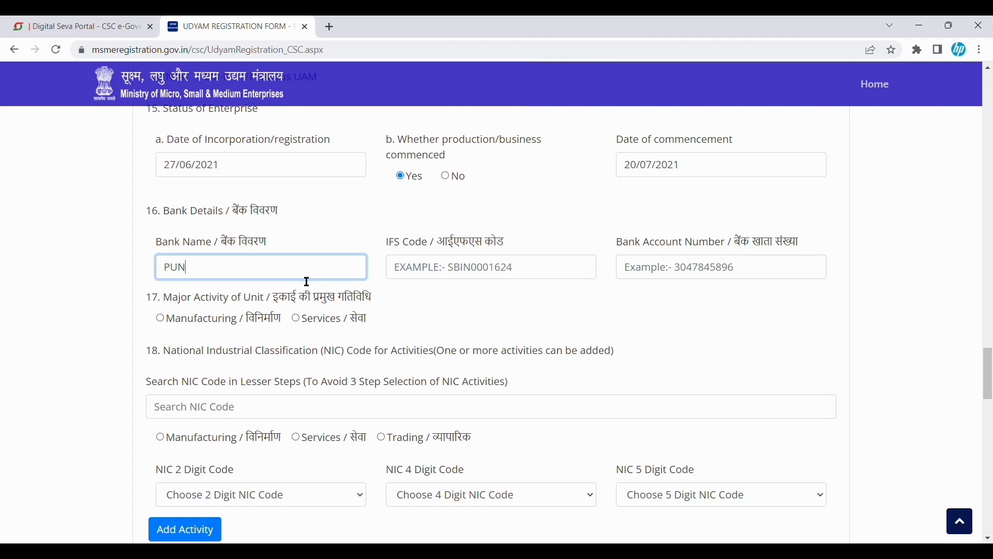
pyautogui.write('JAB NATIONAL BANK')
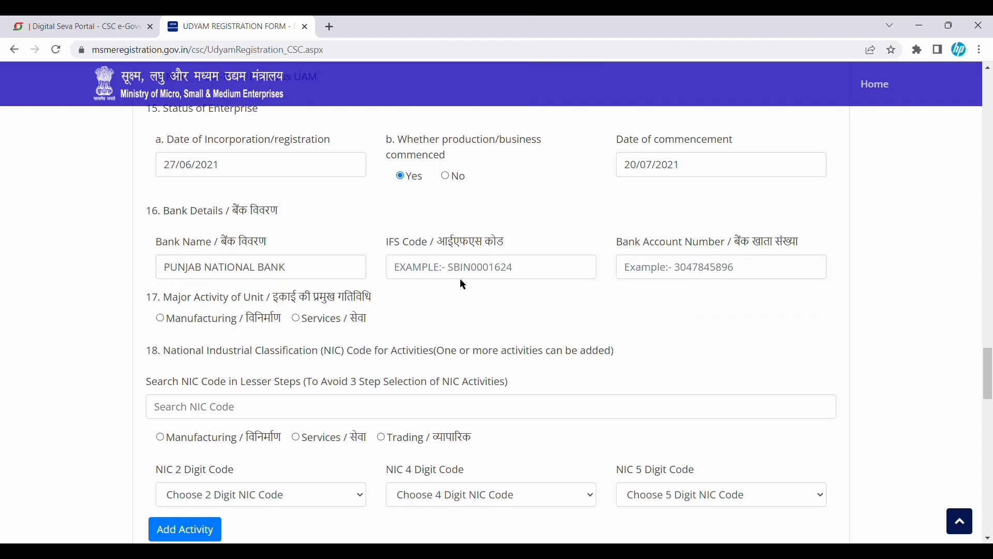
pyautogui.click(469, 276)
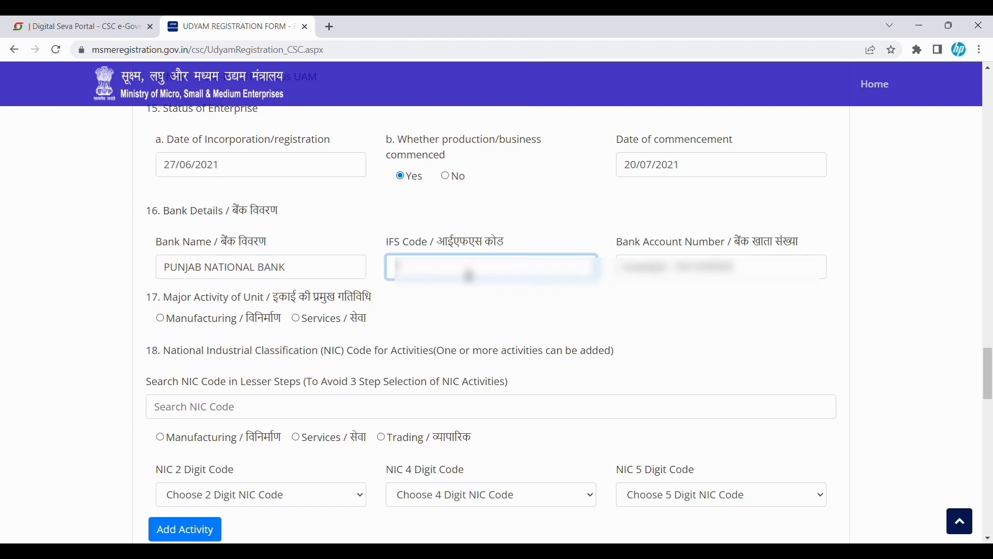
pyautogui.write('PUNB0123400')
pyautogui.click(646, 280)
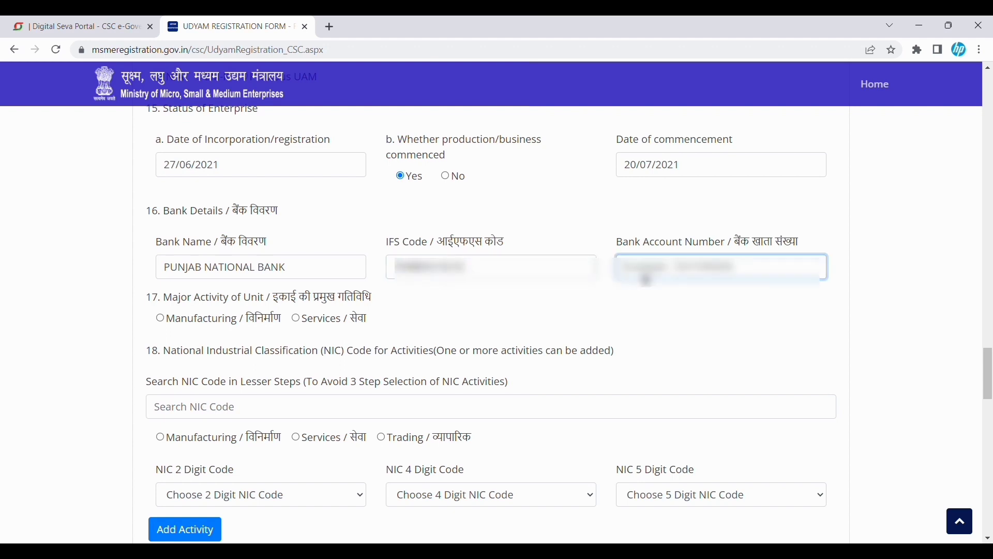
# Step: Enter the bank account number
pyautogui.scroll(-4, 380, 235)
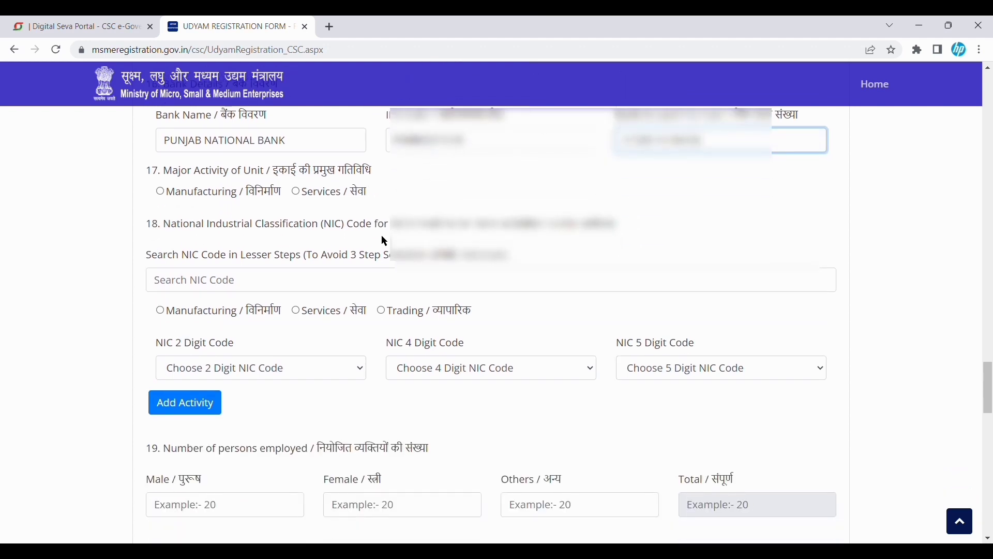
pyautogui.scroll(1, 296, 169)
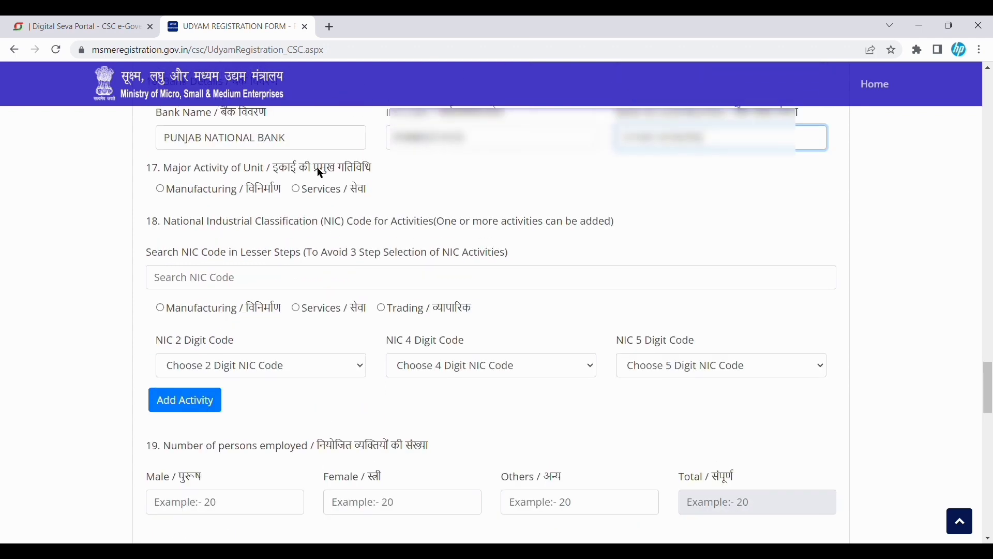
# Step: Set the major activity of the unit to Services, with Trading under services
pyautogui.moveTo(165, 166); pyautogui.dragTo(276, 171)
pyautogui.moveTo(175, 191); pyautogui.dragTo(212, 195)
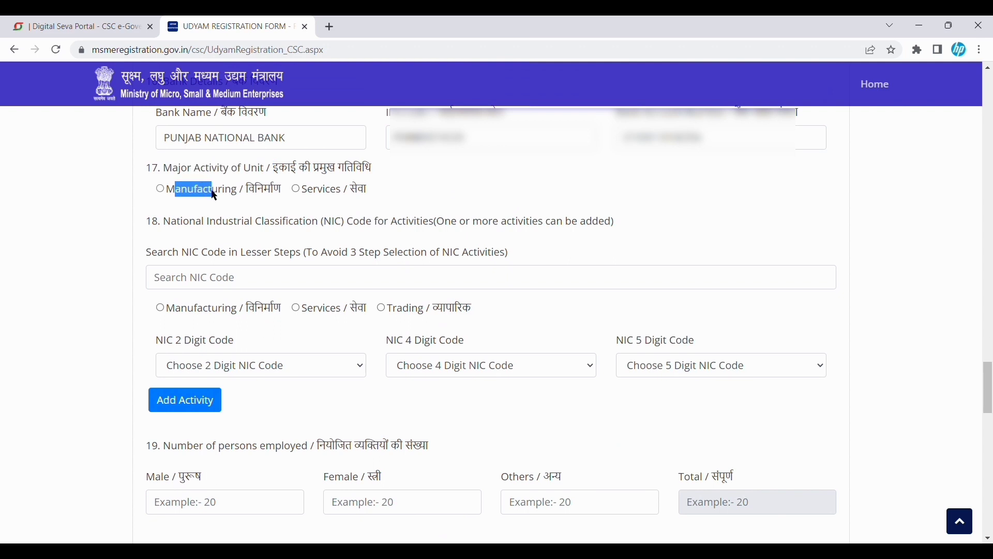
pyautogui.click(164, 193)
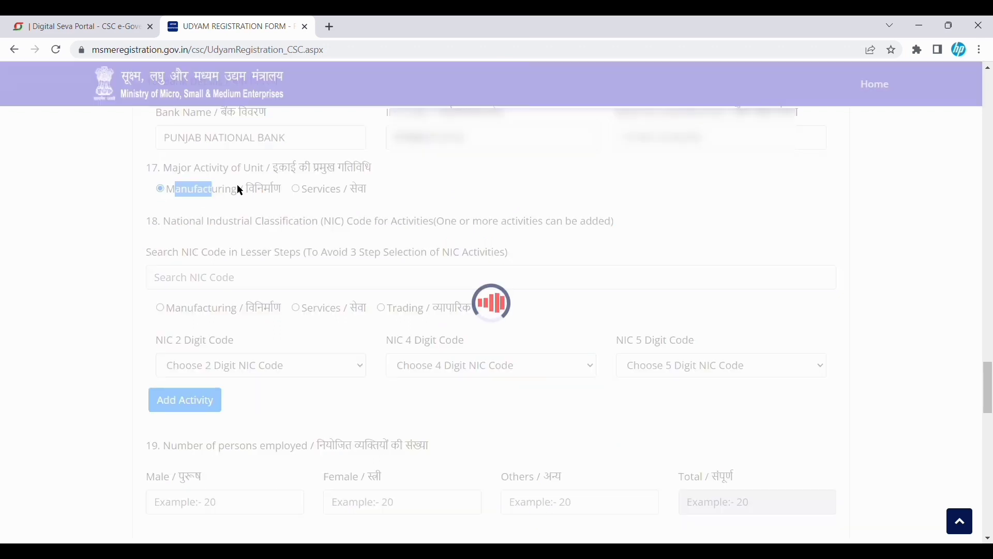
pyautogui.moveTo(304, 189); pyautogui.dragTo(346, 193)
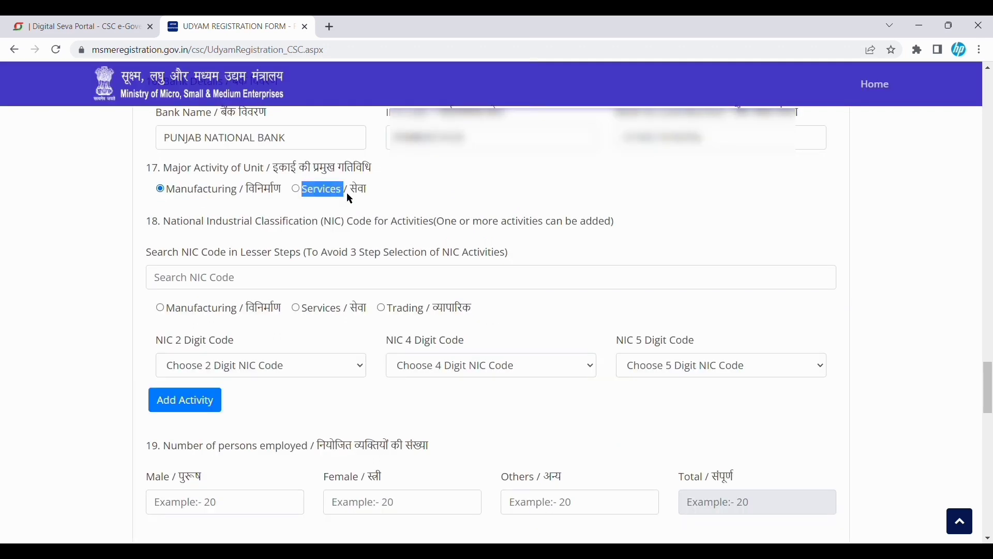
pyautogui.click(296, 189)
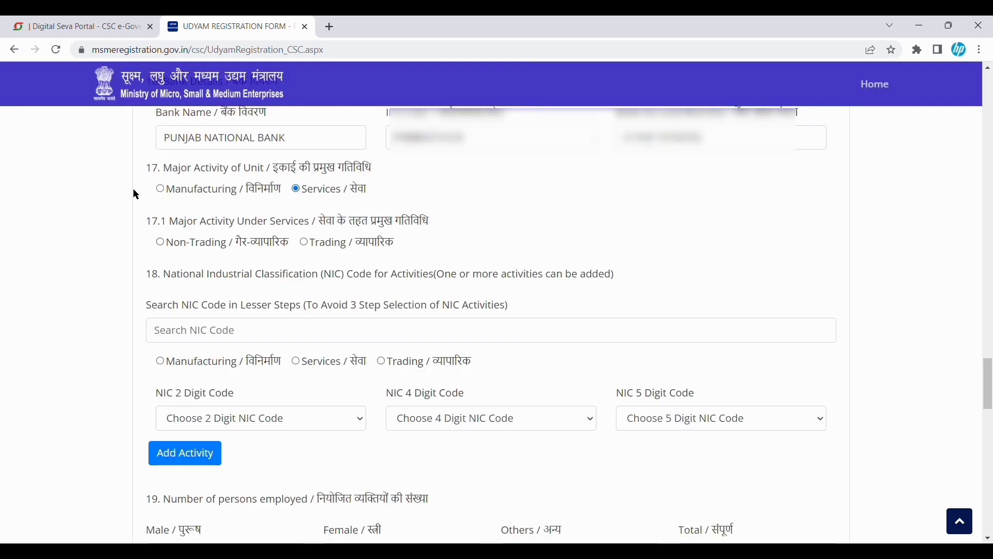
pyautogui.moveTo(167, 221); pyautogui.dragTo(288, 222)
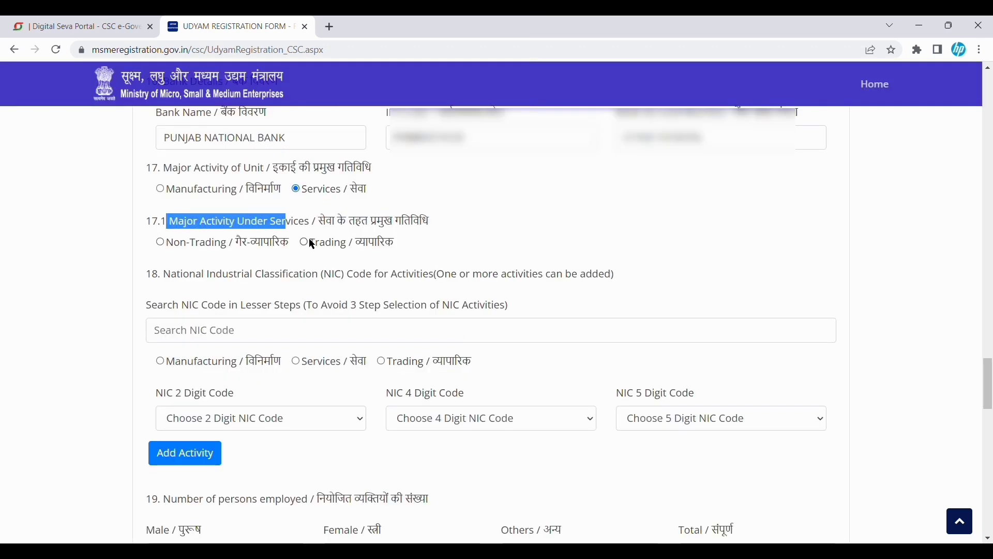
pyautogui.click(302, 224)
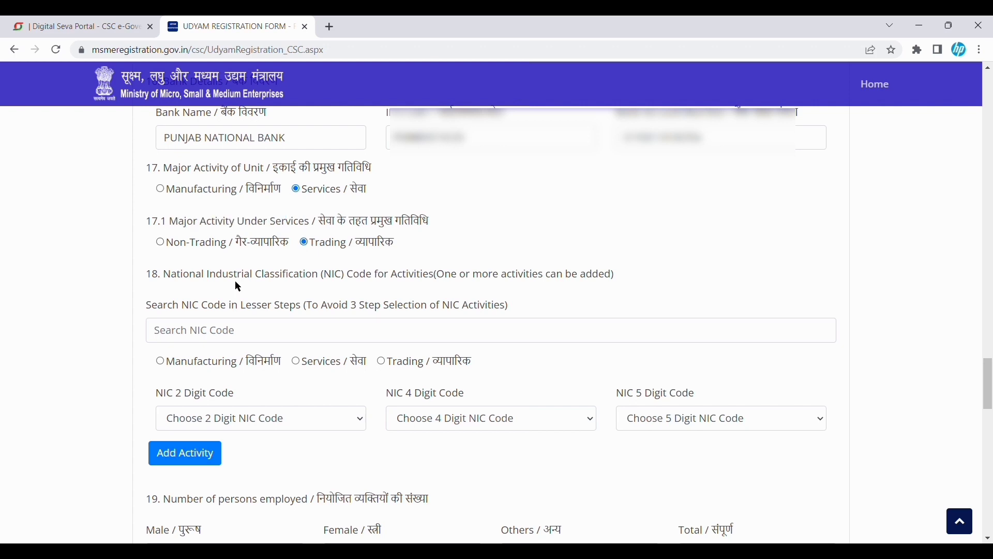
pyautogui.scroll(-1, 288, 304)
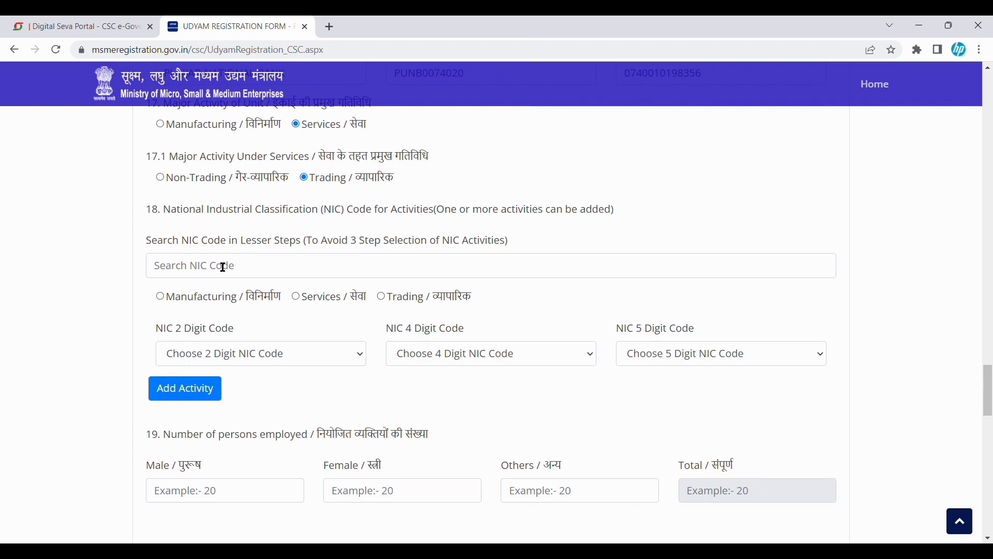
# Step: Add NIC activity 72 / 7210 / 72100 (research and experimental development) to the activity table
pyautogui.click(227, 272)
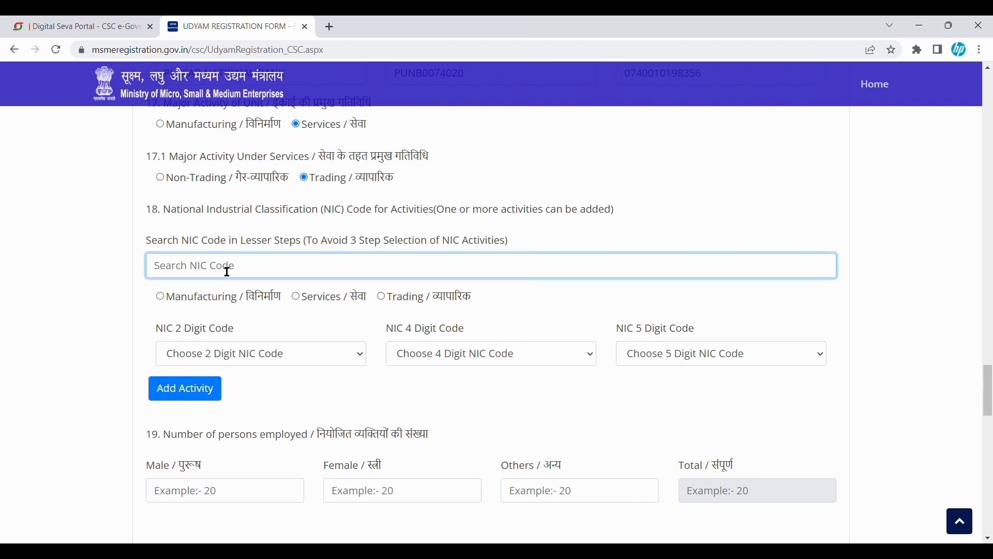
pyautogui.click(241, 354)
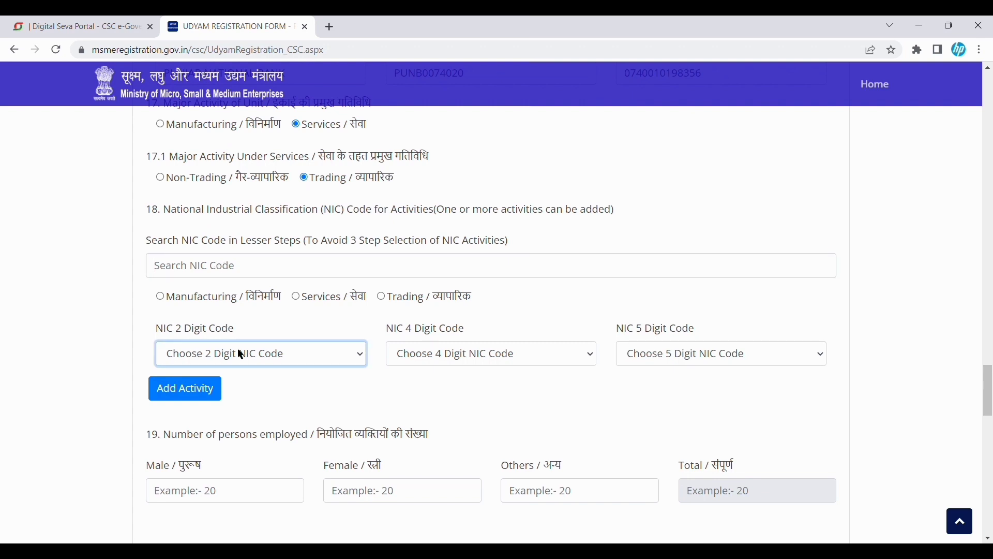
pyautogui.click(226, 278)
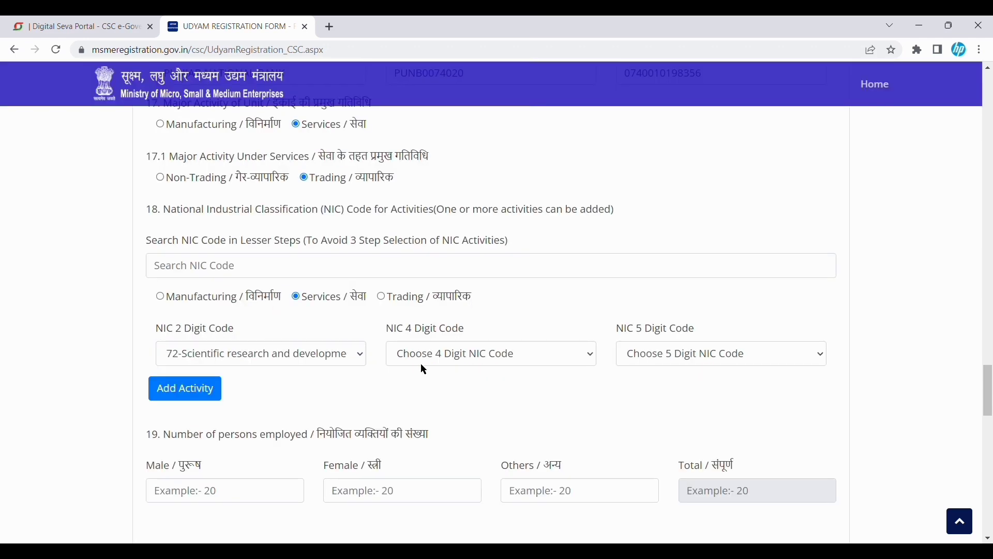
pyautogui.click(463, 361)
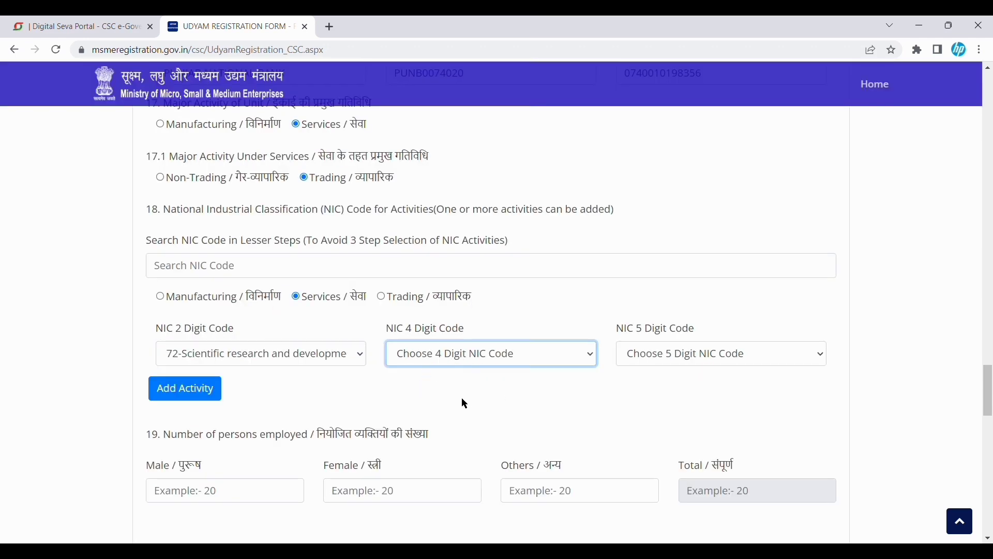
pyautogui.click(528, 396)
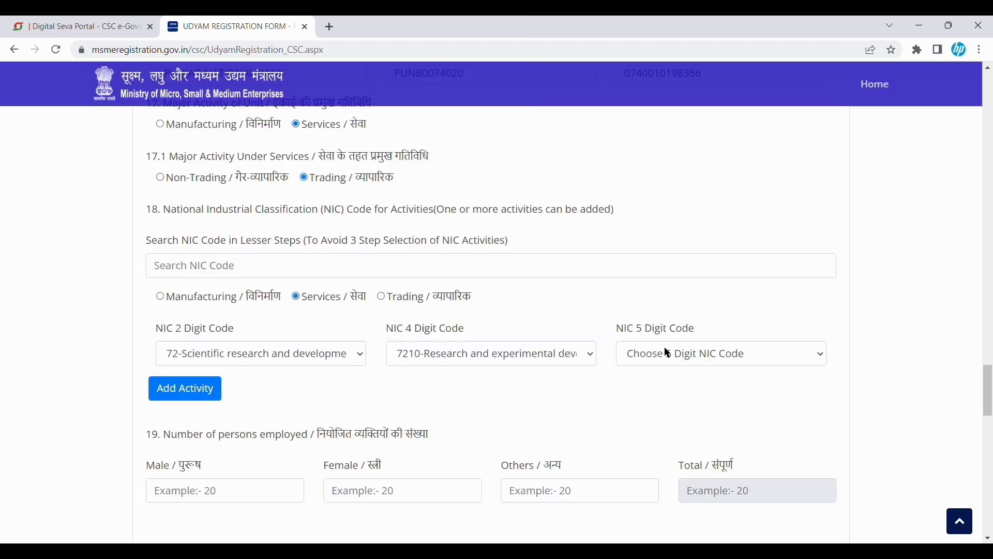
pyautogui.click(633, 361)
pyautogui.press('Down')
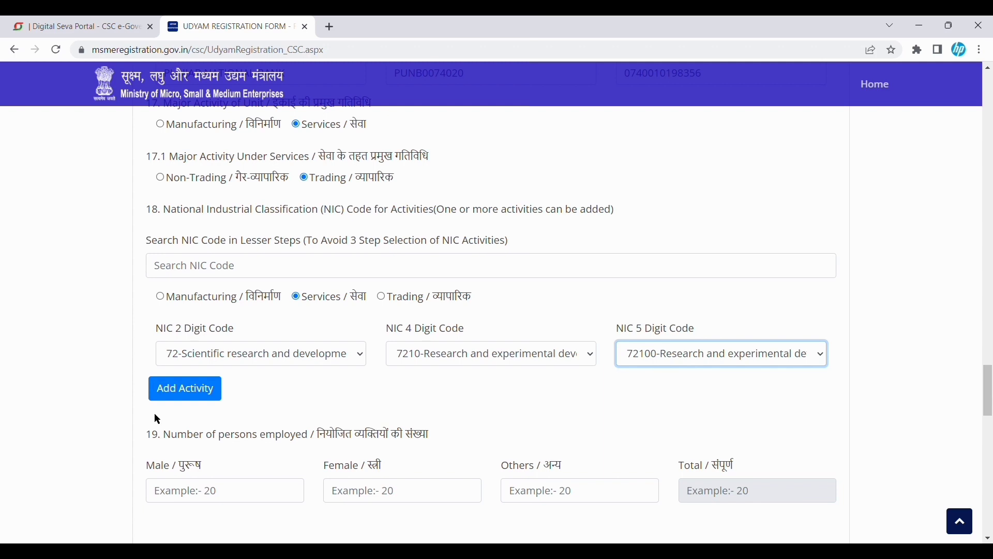
pyautogui.click(188, 389)
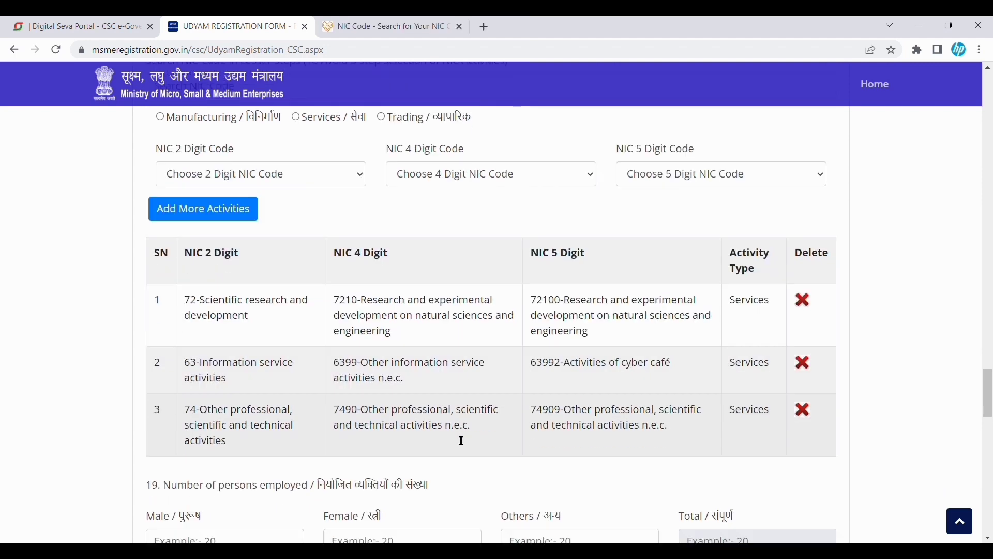
# Step: Enter employees as 1 male, 0 female and 2 others, and a written down value of 200000
pyautogui.scroll(-4, 452, 415)
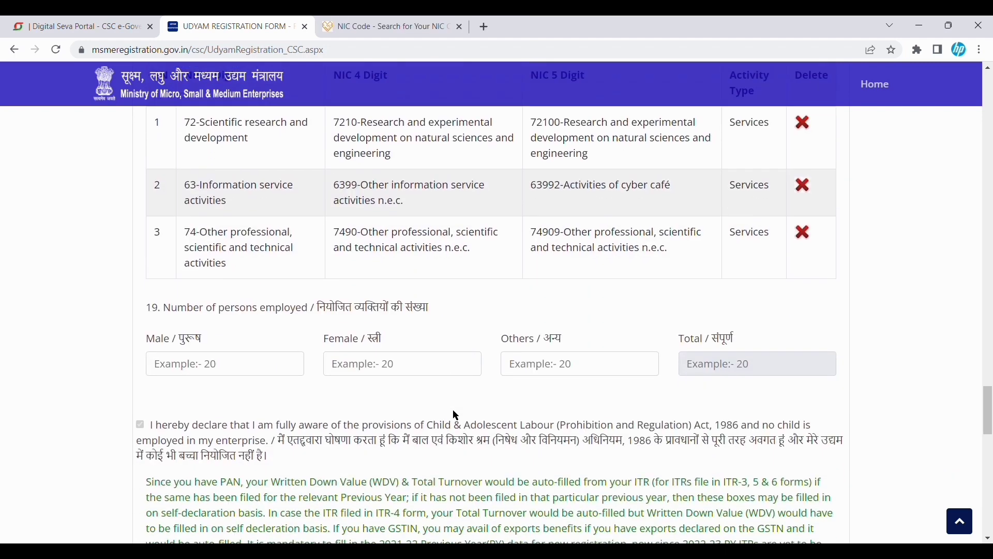
pyautogui.click(186, 338)
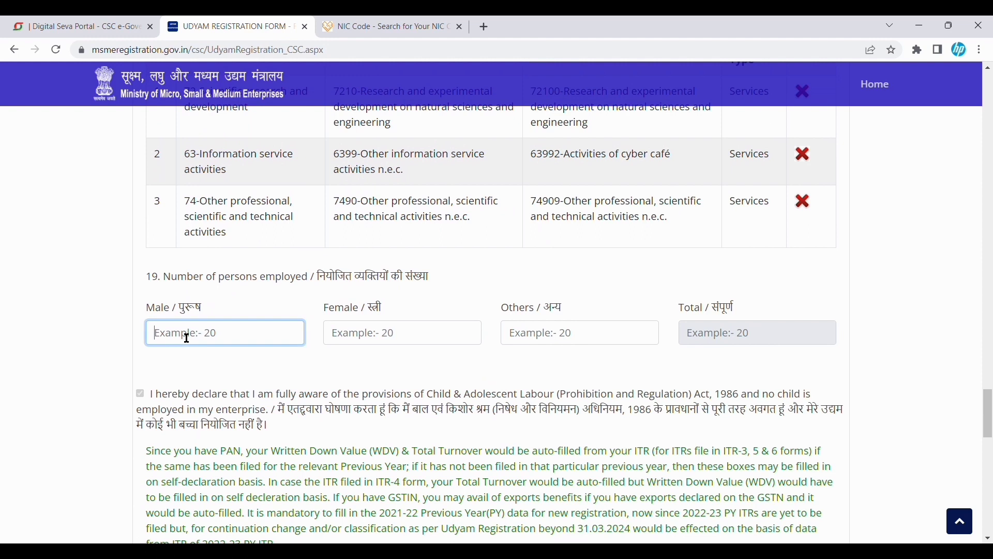
pyautogui.click(399, 343)
pyautogui.write('0')
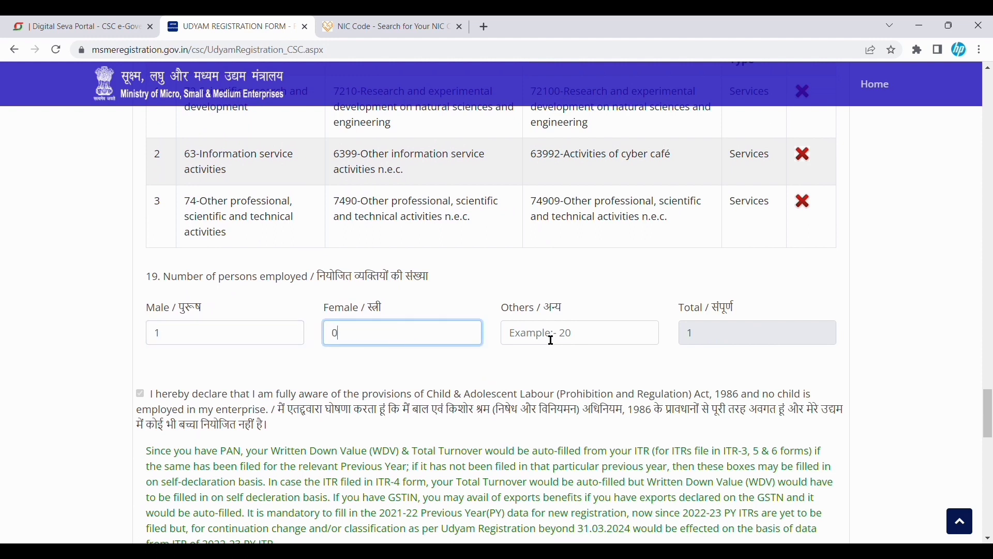
pyautogui.click(550, 339)
pyautogui.write('2')
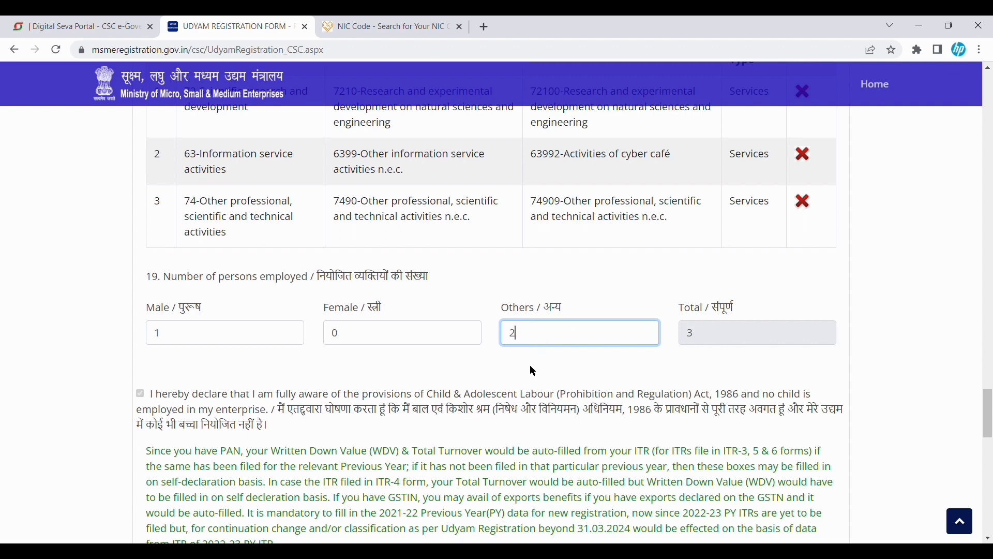
pyautogui.click(532, 361)
pyautogui.scroll(-7, 554, 364)
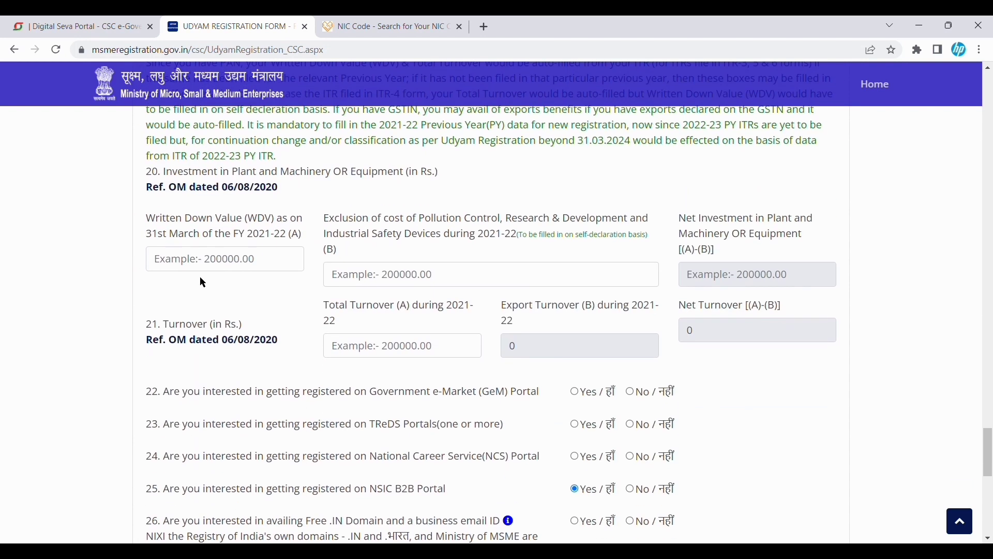
pyautogui.click(224, 268)
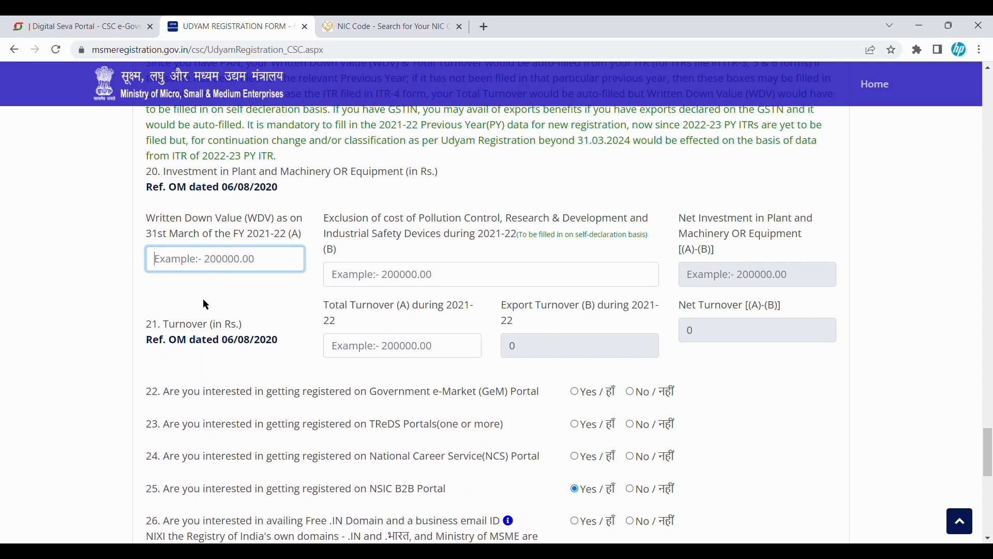
pyautogui.write('2')
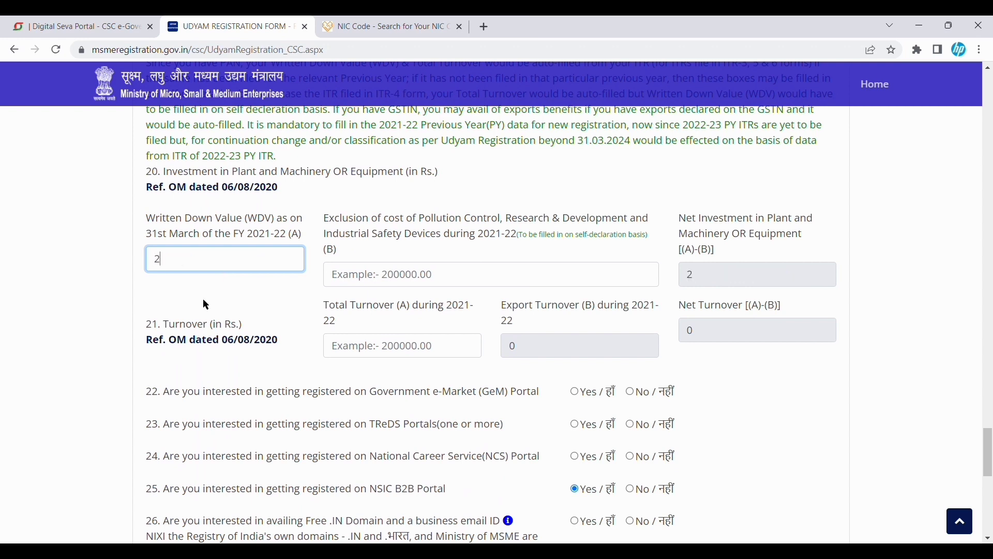
pyautogui.write('00000')
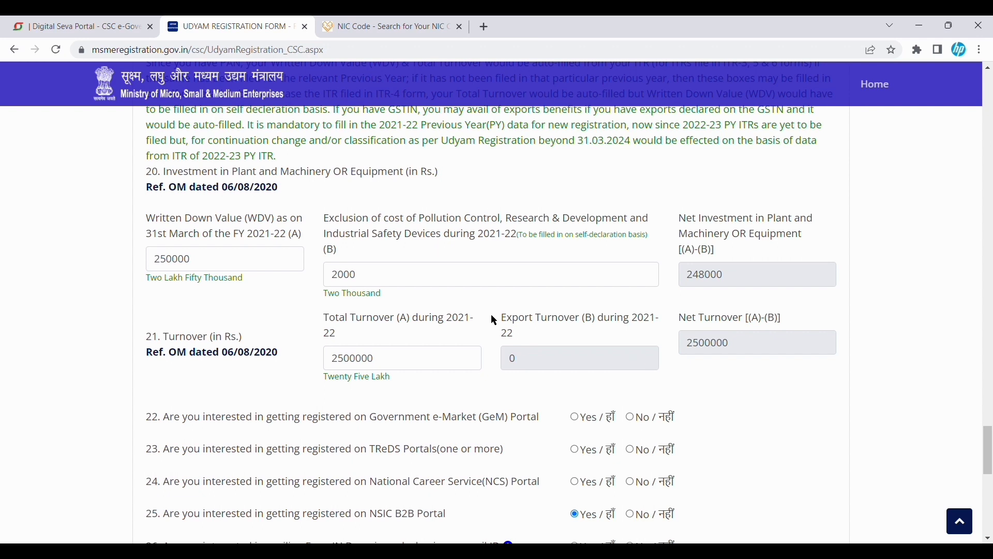
# Step: Answer No for GeM, TReDS and NCS, choose DIC Gomati, and submit for the final OTP
pyautogui.scroll(-4, 573, 299)
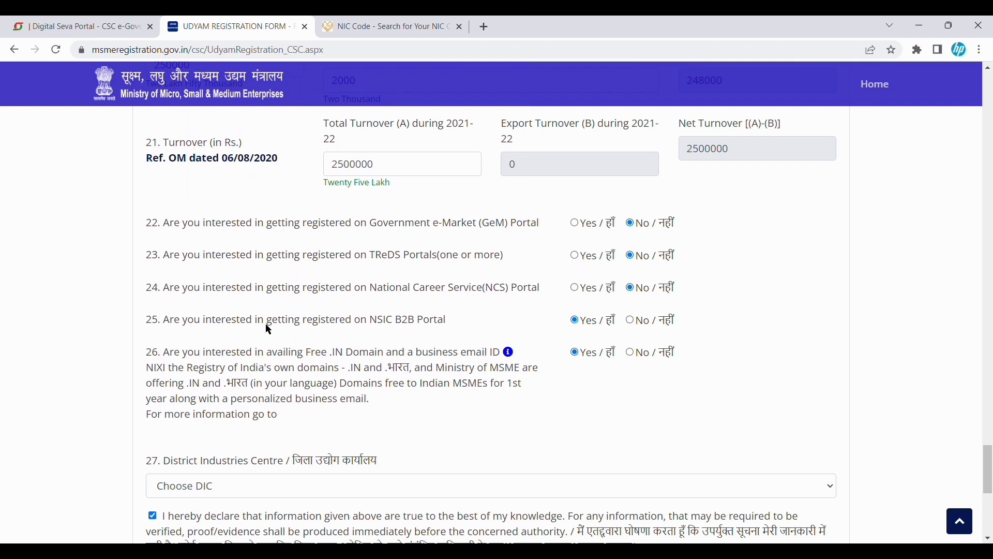
pyautogui.scroll(-4, 664, 281)
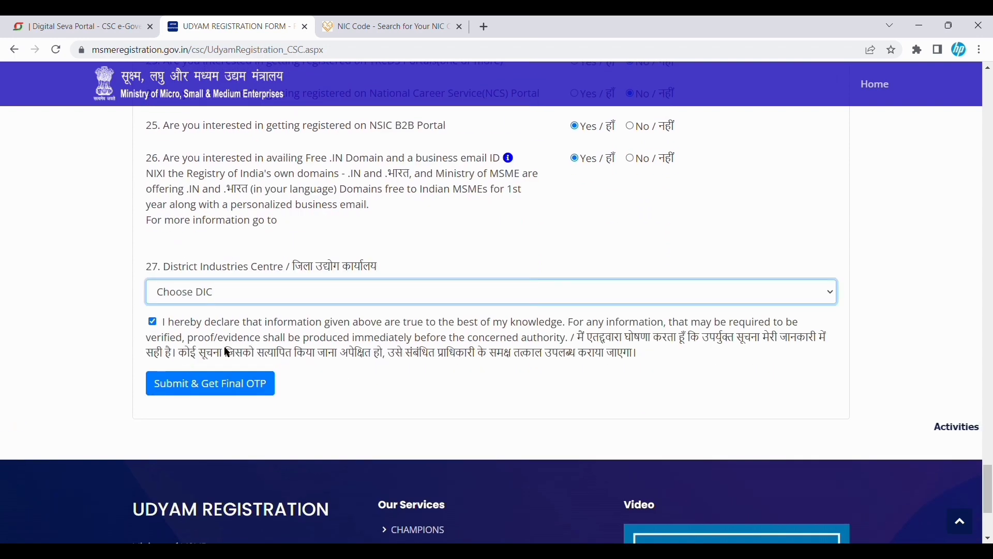
pyautogui.click(269, 330)
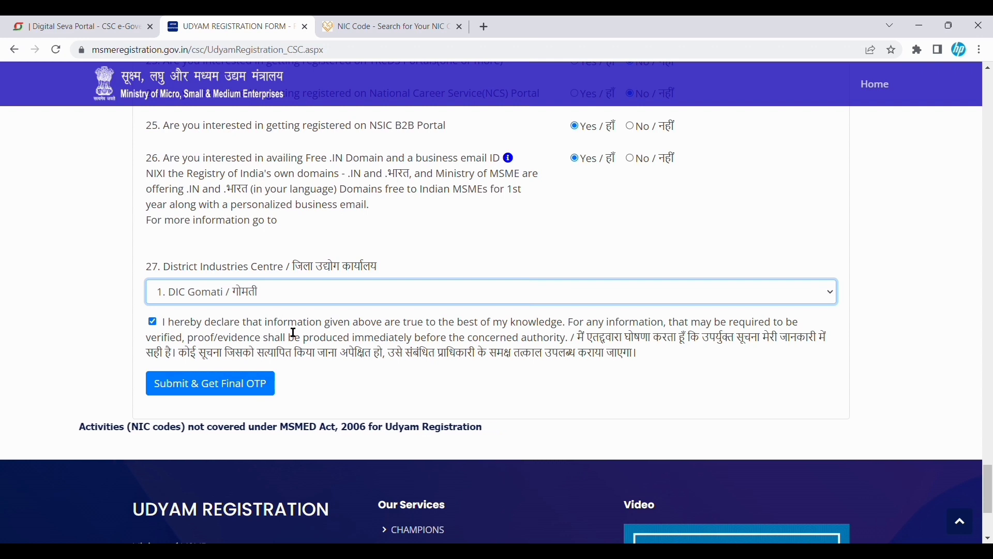
pyautogui.scroll(-1, 288, 332)
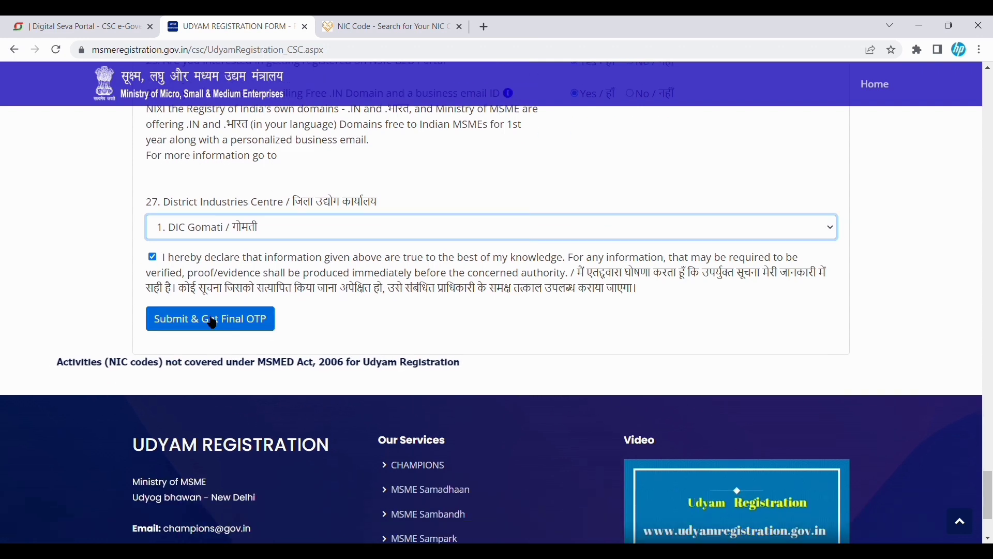
pyautogui.click(253, 330)
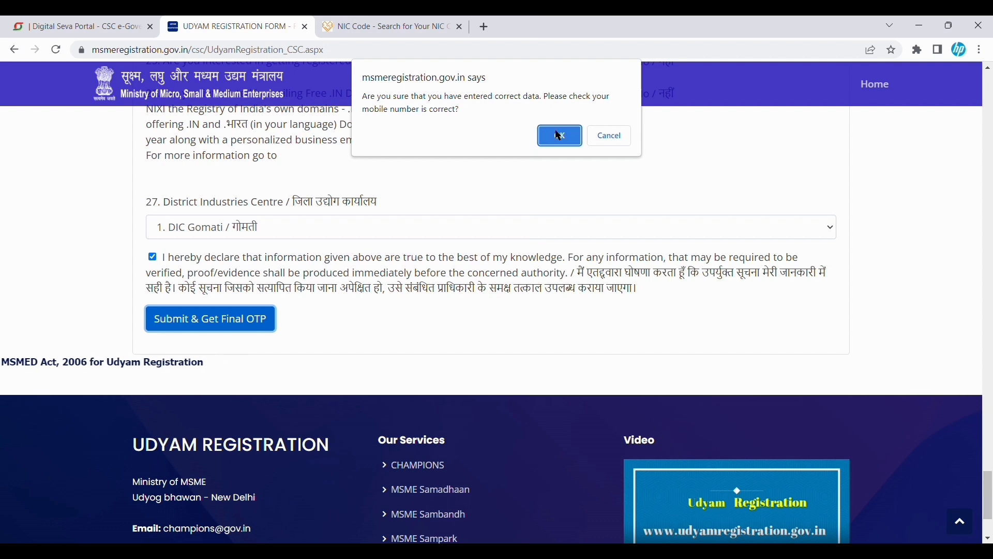
# Step: Send the OTP, enter the received OTP, and final-submit the registration, accepting the no-changes warning
pyautogui.click(558, 136)
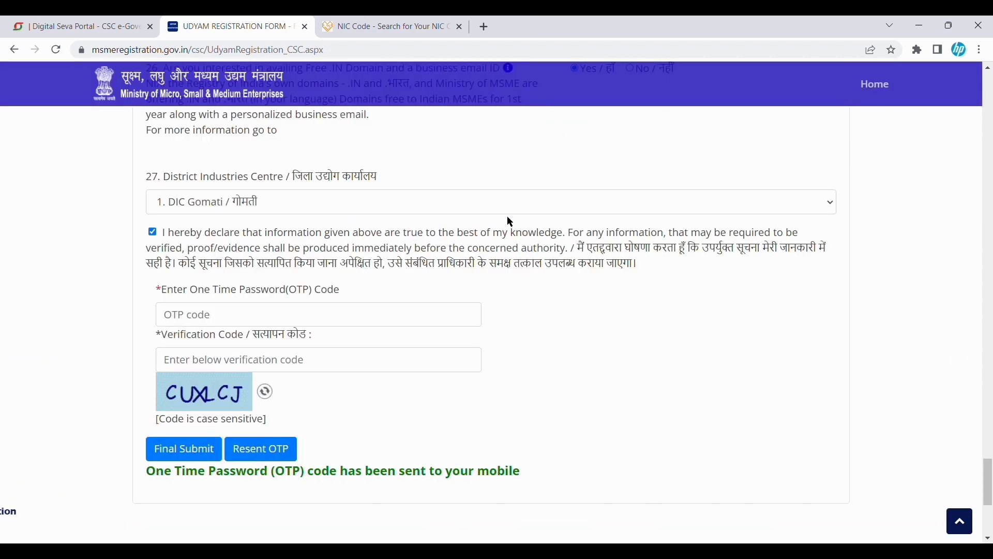
pyautogui.click(260, 321)
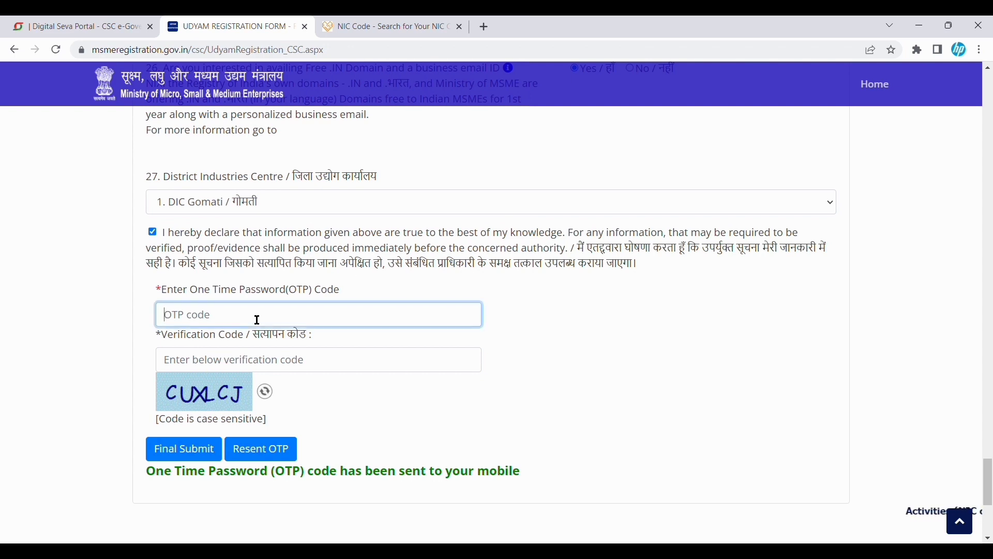
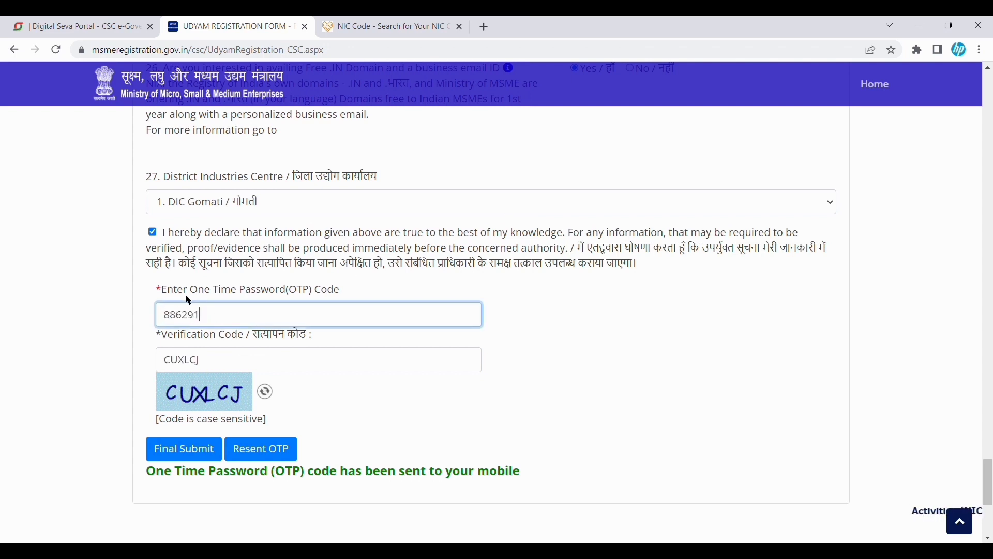
pyautogui.click(199, 453)
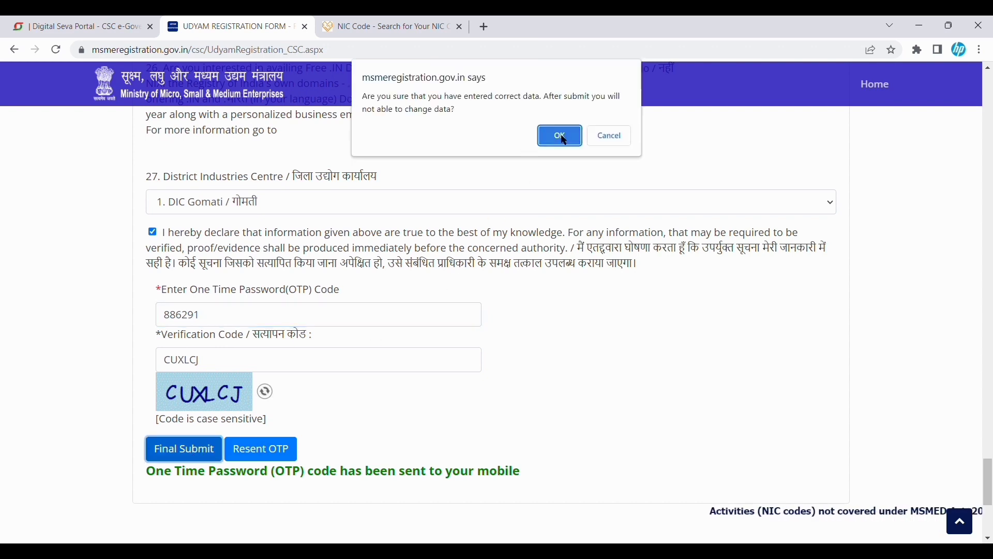
pyautogui.click(561, 132)
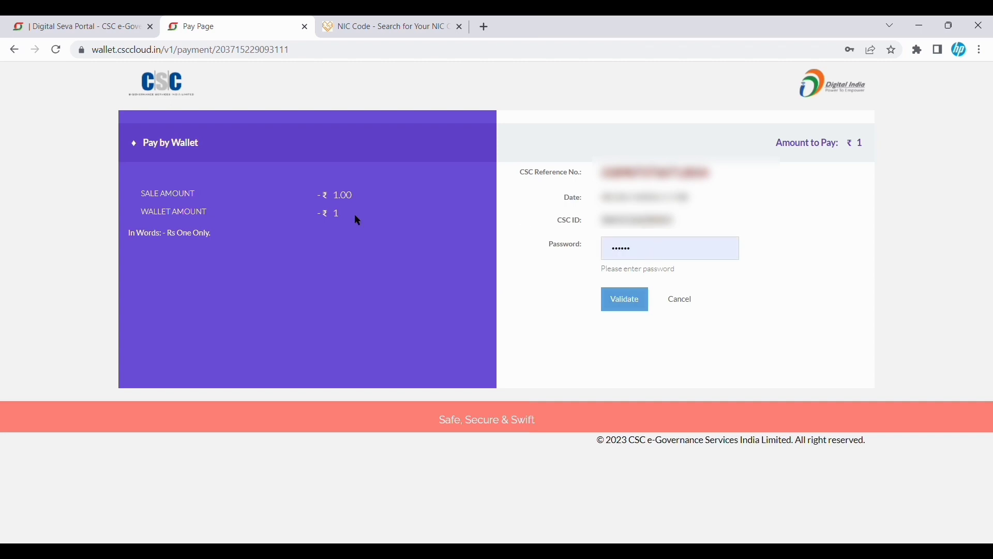
# Step: Validate the CSC wallet password and pay the ₹1 registration fee
pyautogui.click(627, 306)
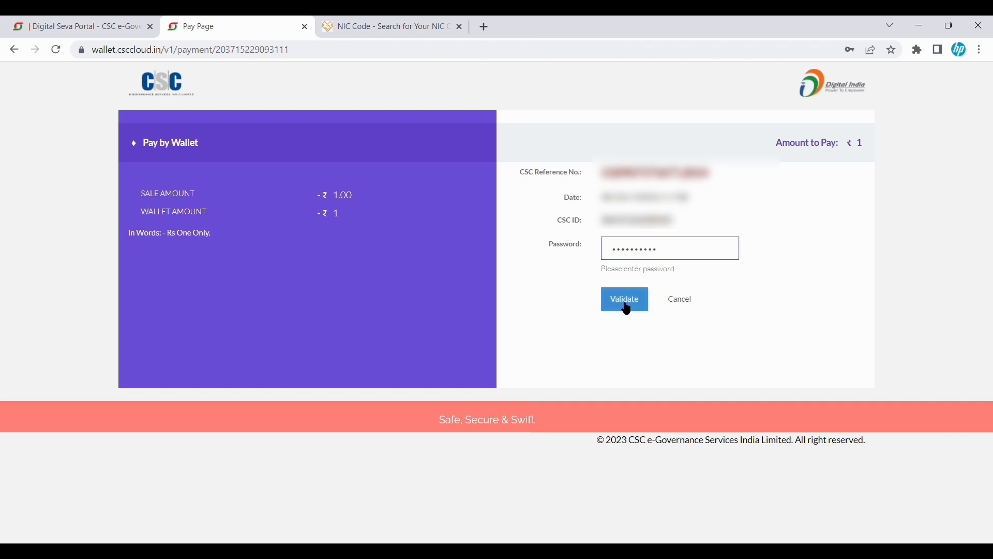
pyautogui.click(626, 305)
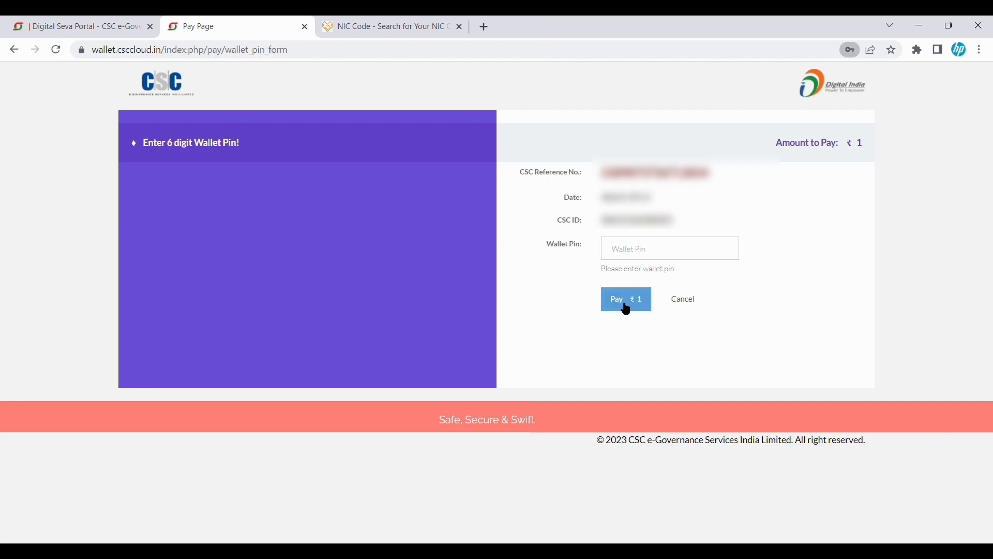
pyautogui.click(623, 303)
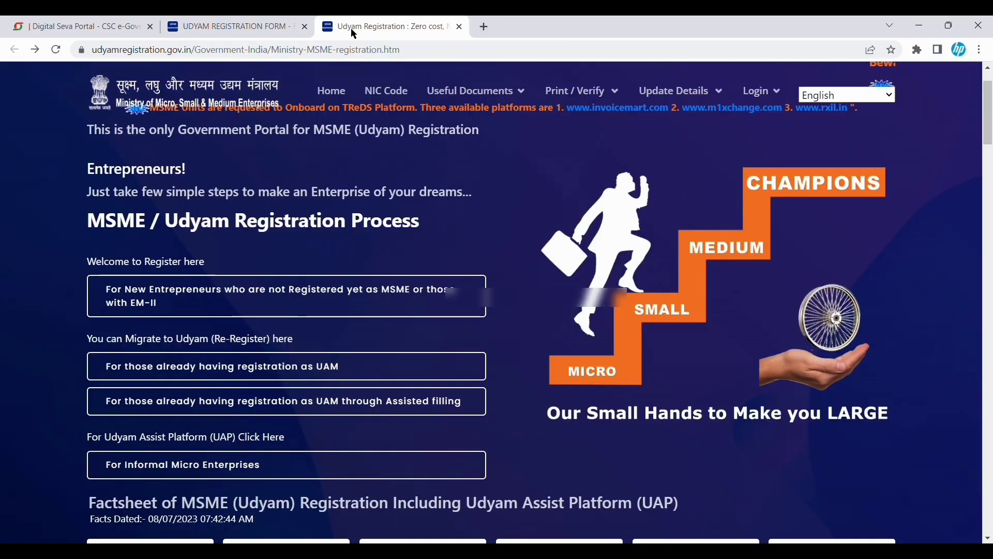
# Step: Go to the Print Certificate Udyami login and choose OTP delivery on mobile
pyautogui.moveTo(603, 93)
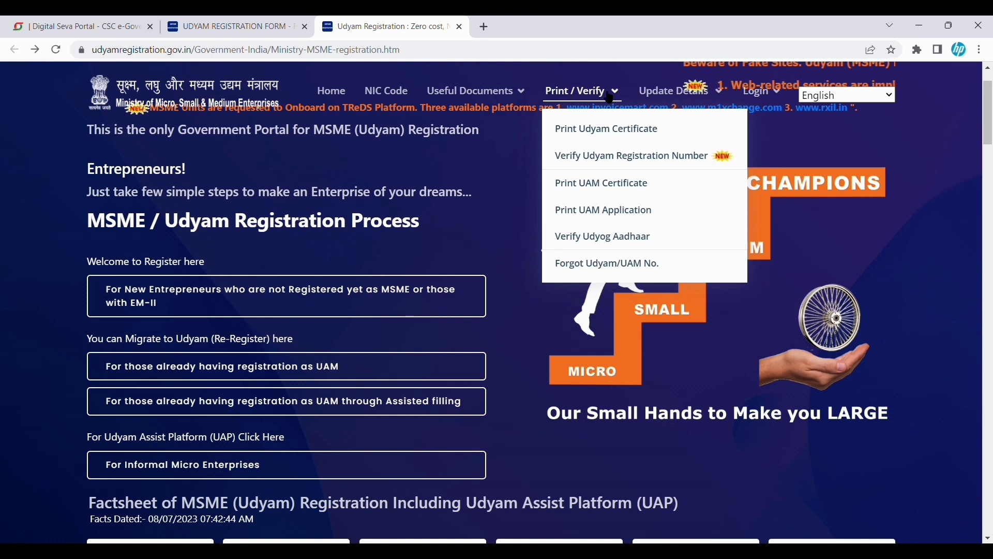
pyautogui.click(635, 132)
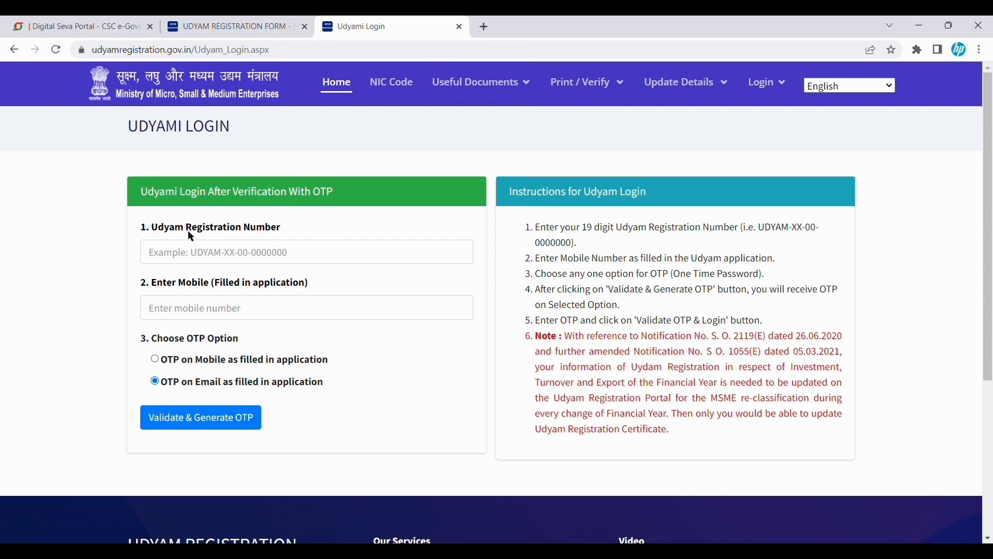
pyautogui.click(240, 262)
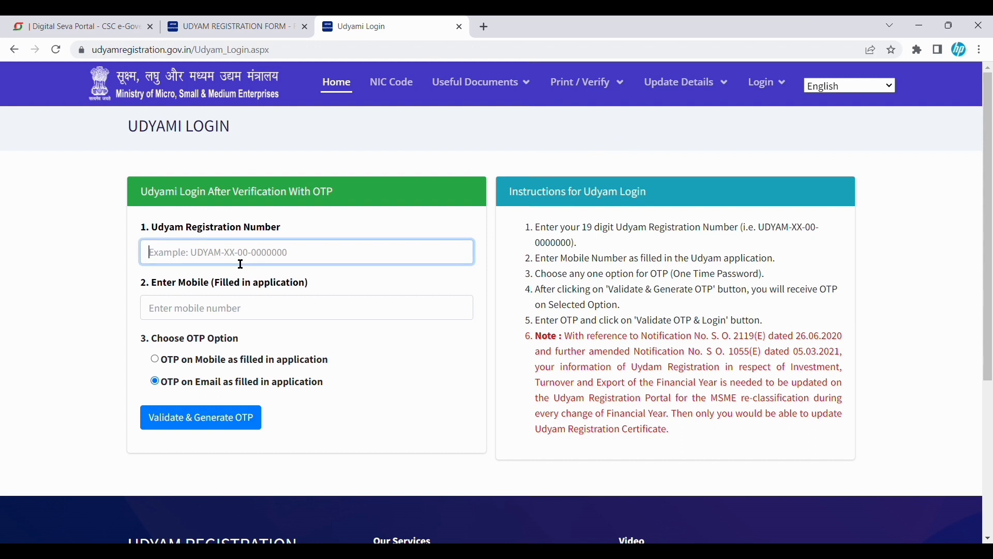
pyautogui.click(198, 319)
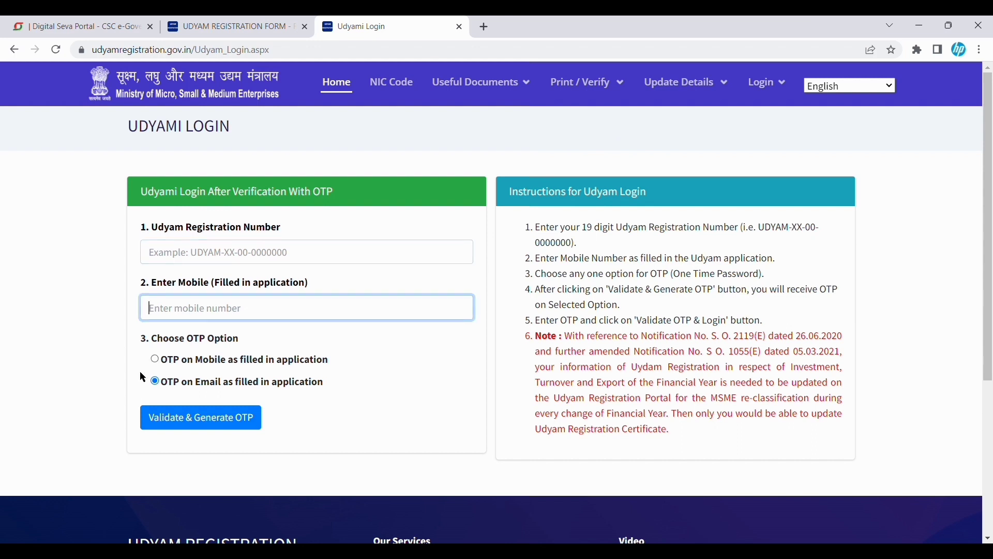
pyautogui.click(155, 359)
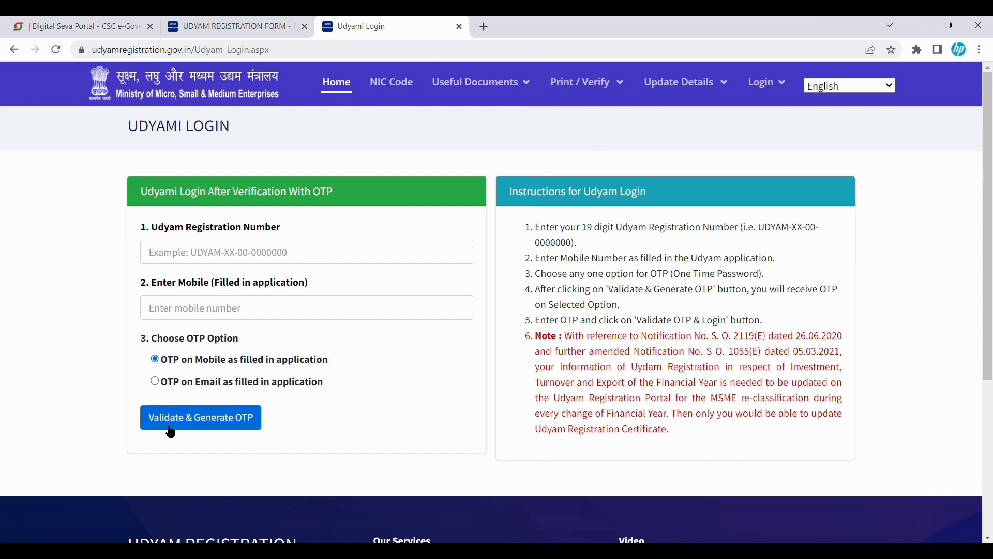
pyautogui.click(206, 428)
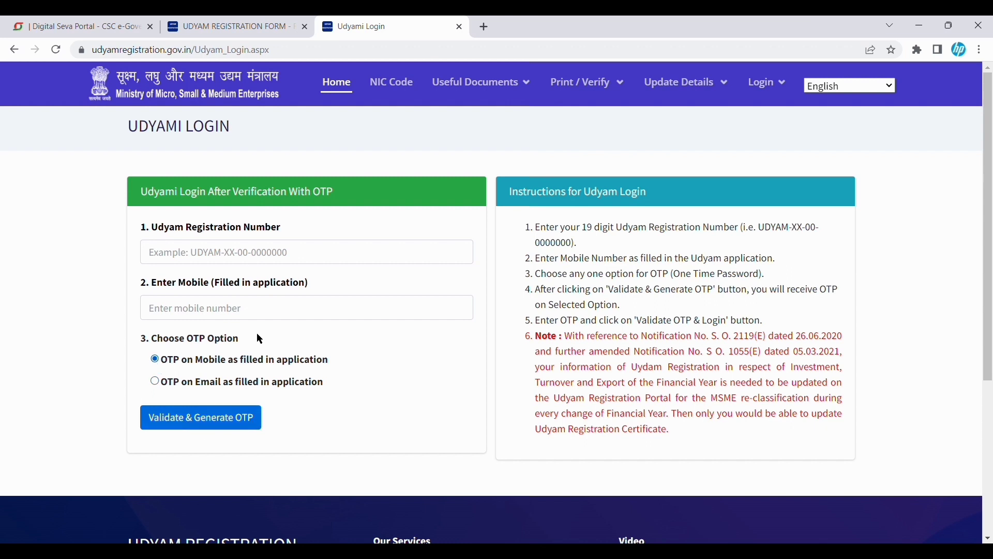
# Step: Log in with the pasted Udyam number, the registered mobile number and the received OTP
pyautogui.click(240, 261)
pyautogui.hotkey('ctrl', 'v')
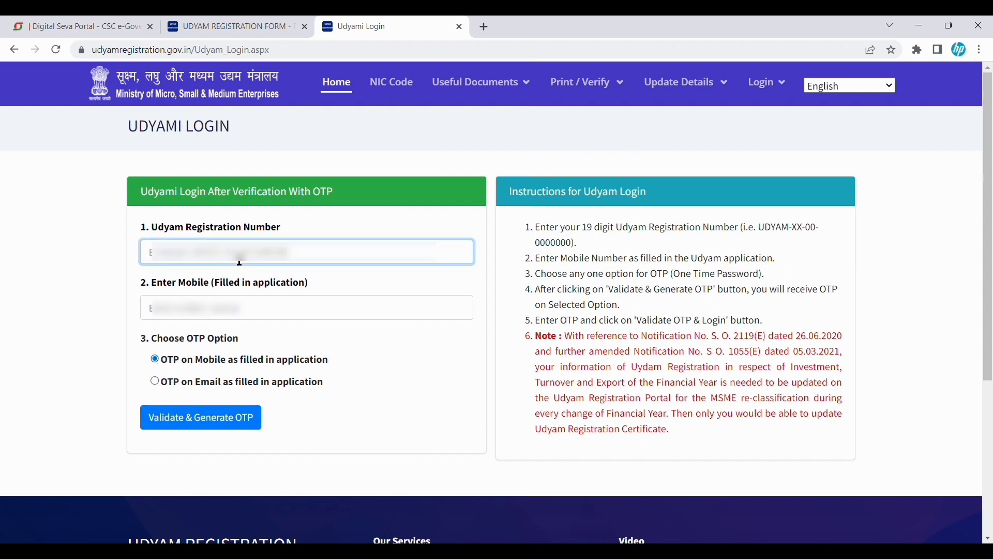
pyautogui.click(198, 317)
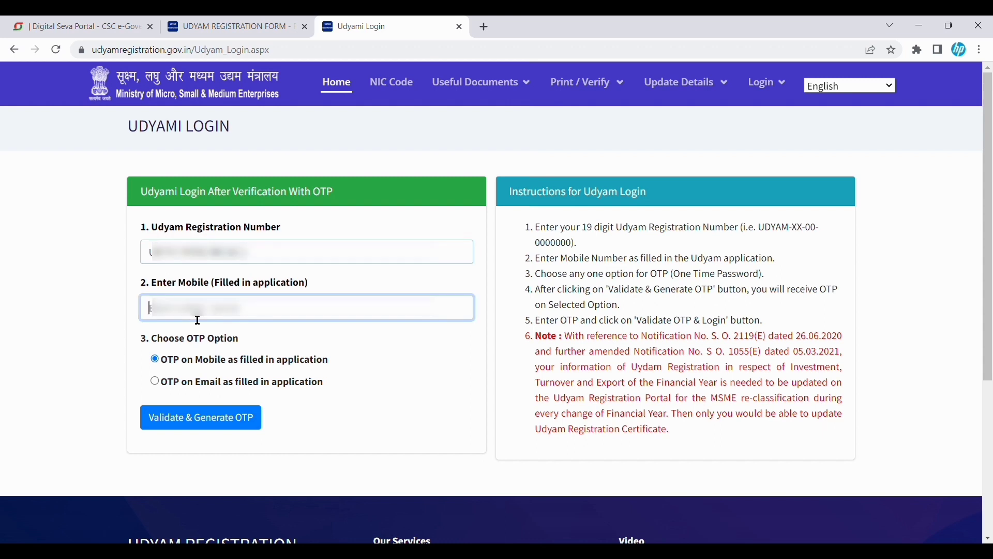
pyautogui.write('9')
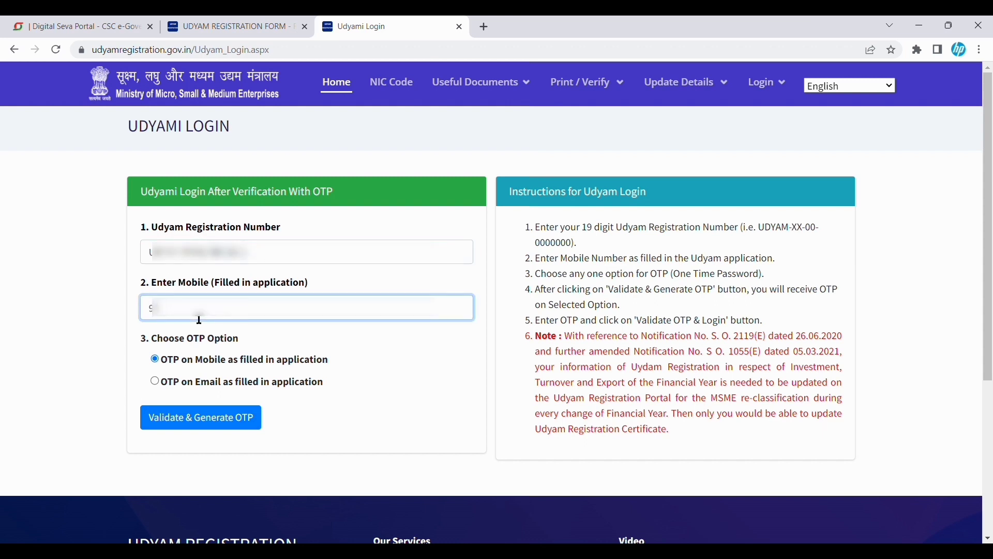
pyautogui.write('876543')
pyautogui.click(216, 426)
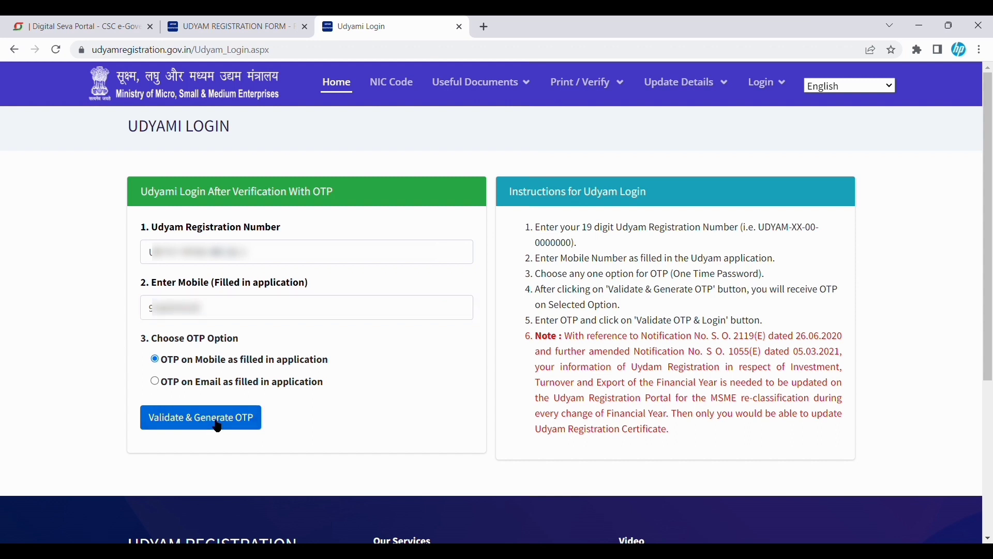
pyautogui.click(220, 439)
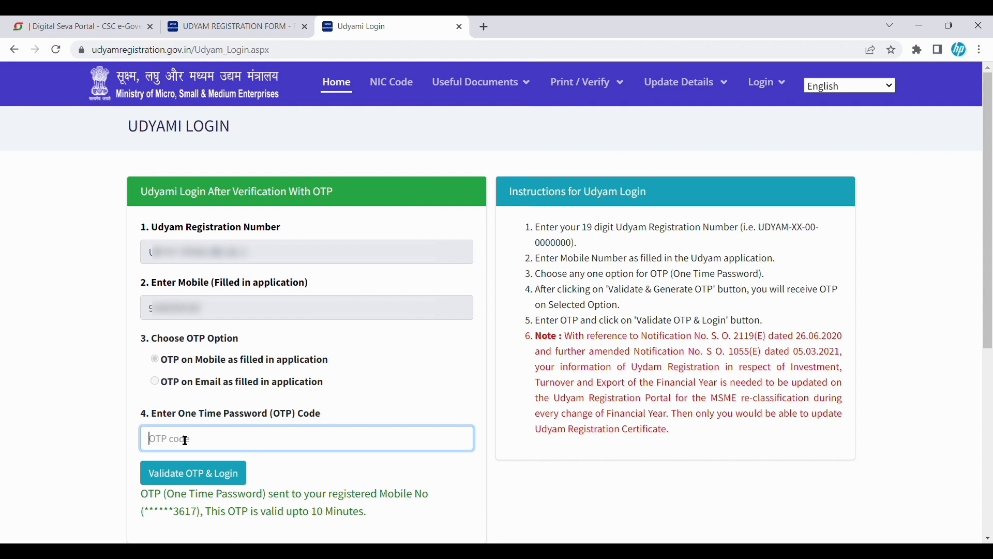
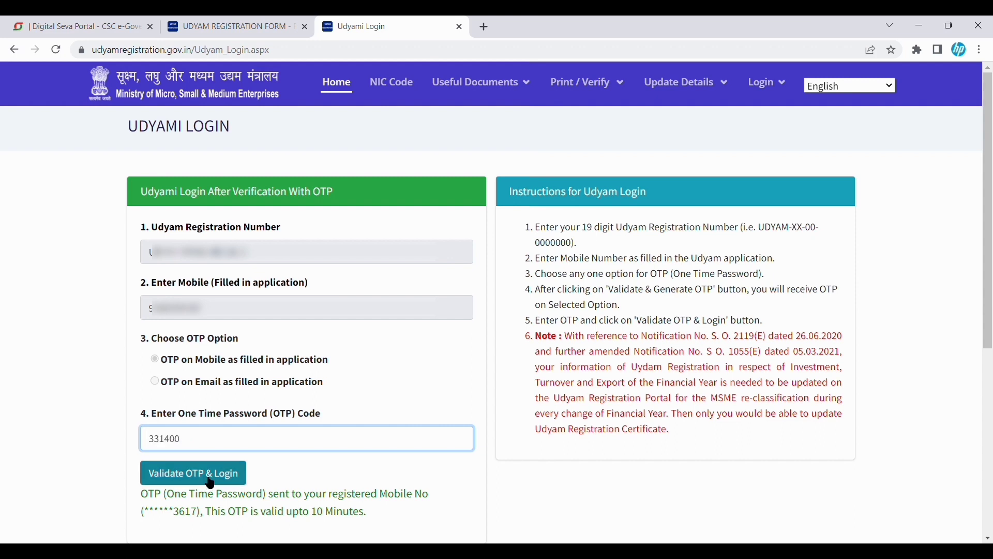
pyautogui.click(203, 474)
# Step: Review the Udyam dashboard details and open the printable Udyam Registration Certificate
pyautogui.scroll(-20, 595, 311)
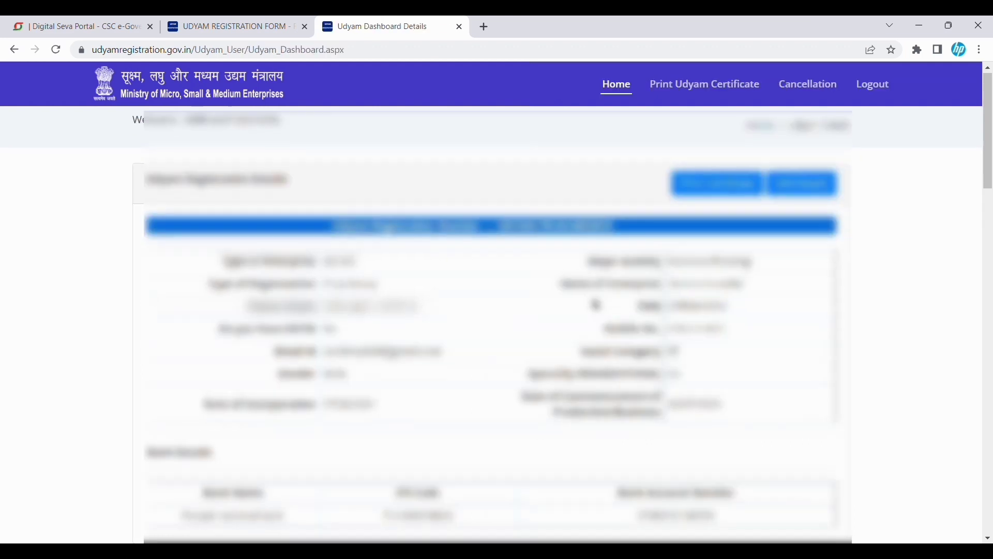
pyautogui.scroll(20, 595, 310)
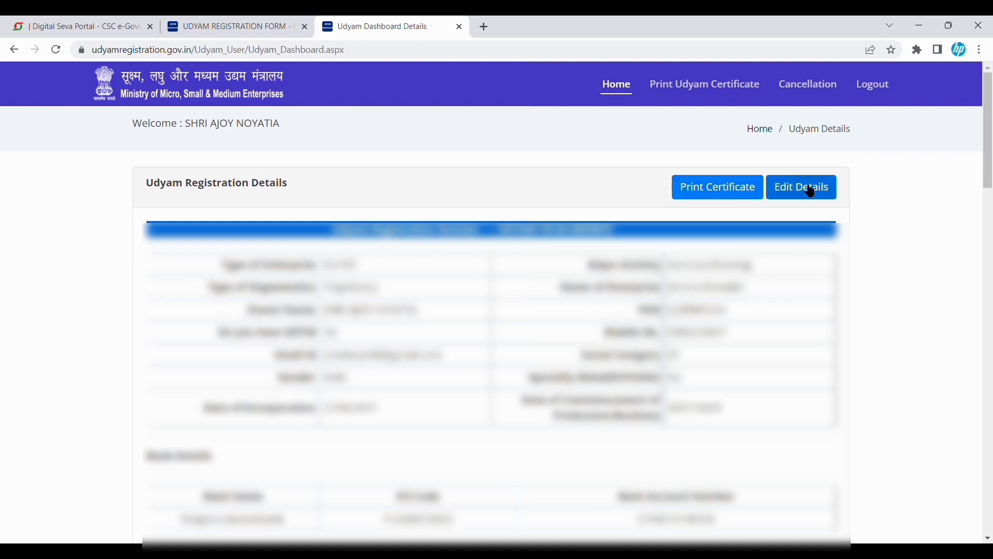
pyautogui.scroll(-10, 736, 263)
pyautogui.scroll(10, 735, 264)
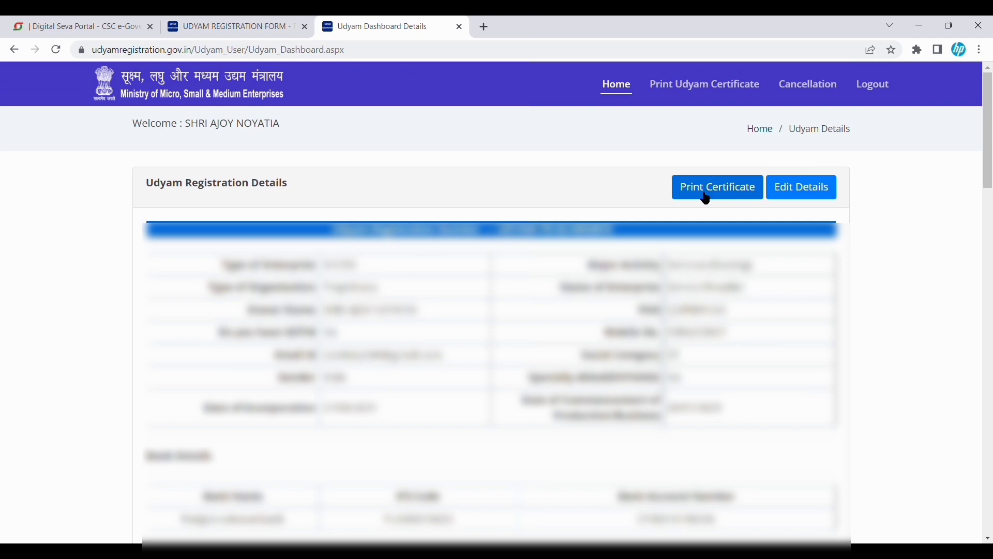
pyautogui.click(734, 196)
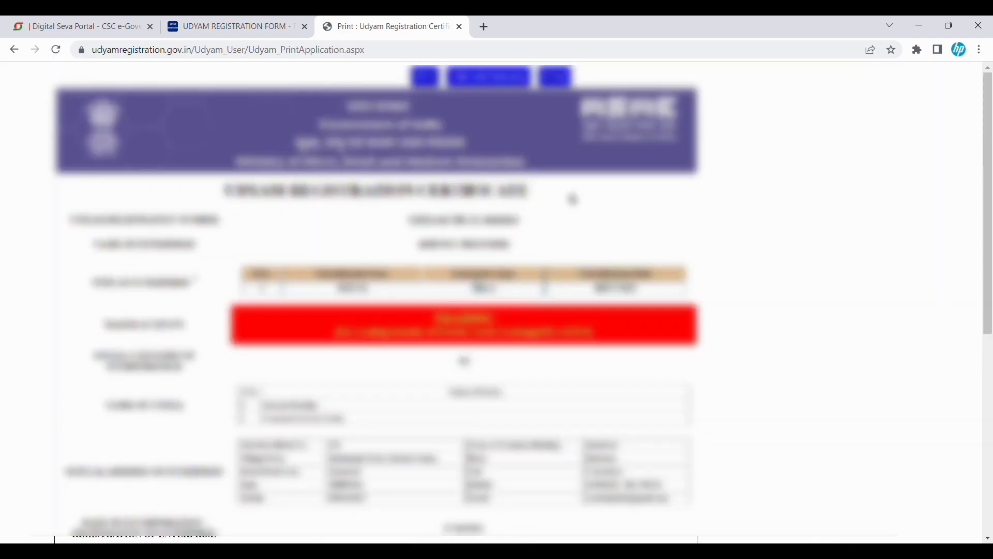
pyautogui.scroll(-9, 517, 274)
pyautogui.scroll(8, 519, 268)
pyautogui.scroll(1, 517, 264)
pyautogui.scroll(-6, 516, 262)
pyautogui.scroll(6, 515, 259)
# Step: Save the Udyam certificate as a PDF from the print dialog, then return to the CSC dashboard
pyautogui.click(426, 77)
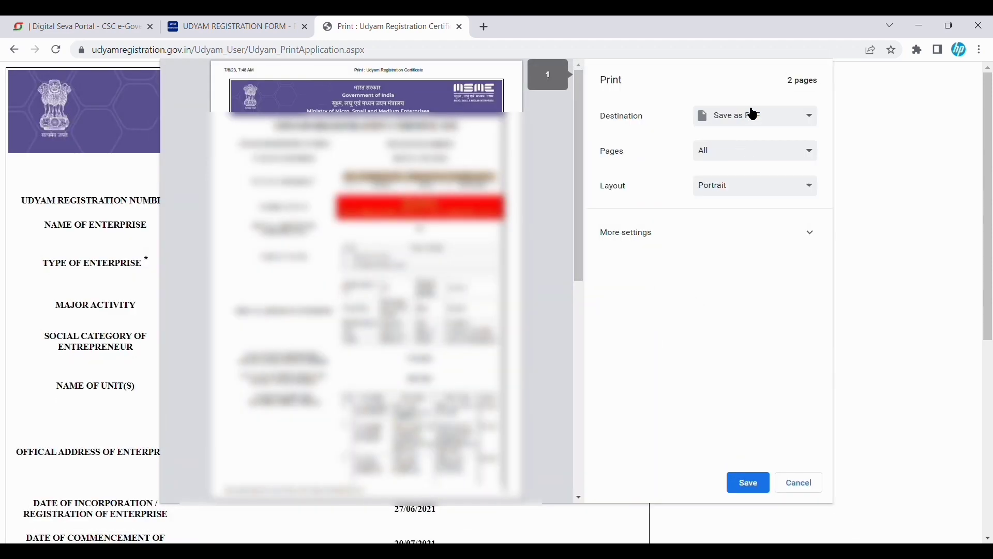
pyautogui.click(761, 234)
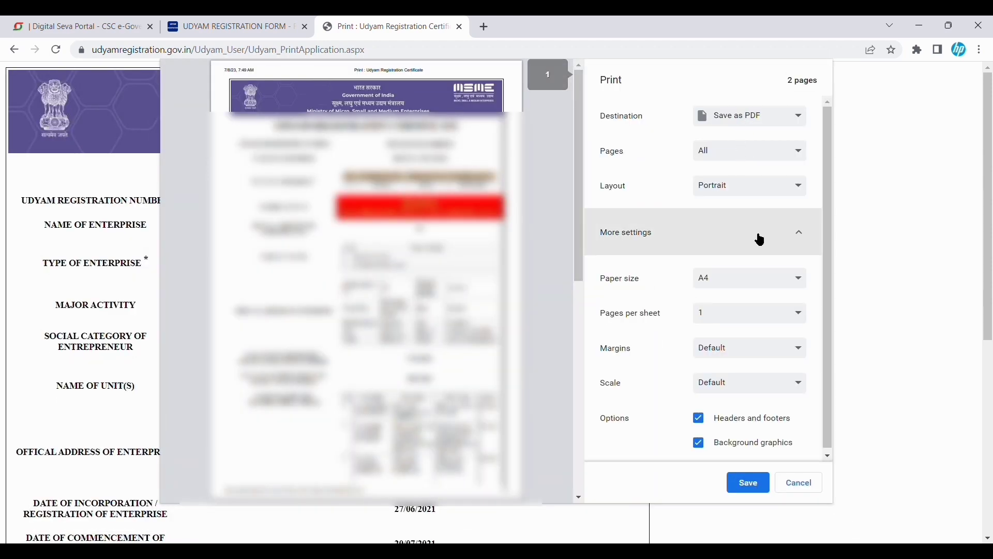
pyautogui.click(757, 235)
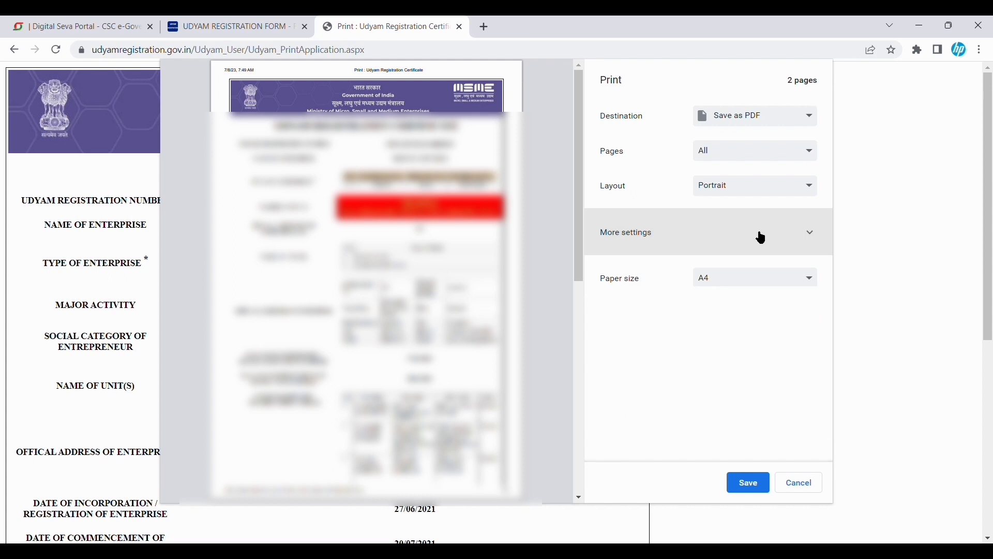
pyautogui.click(751, 487)
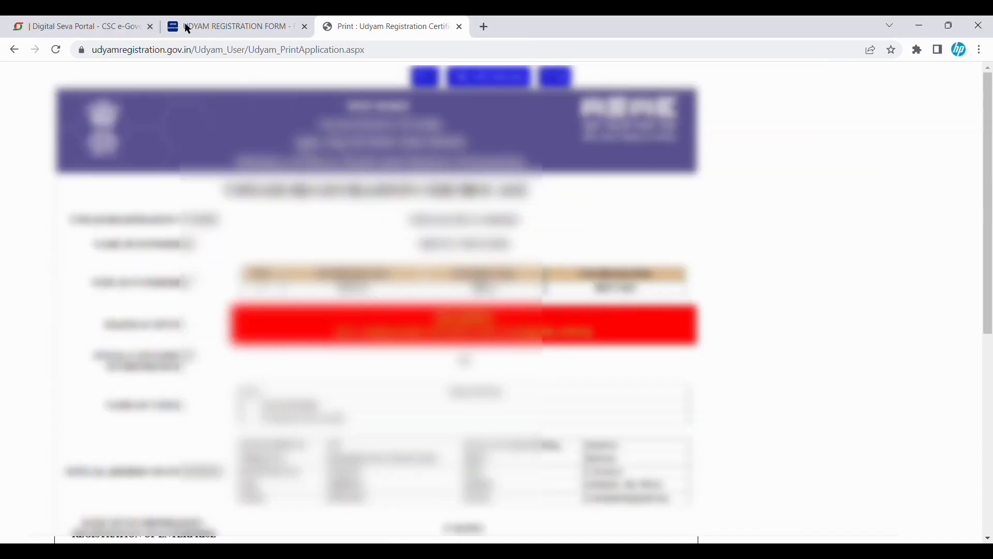
pyautogui.click(111, 20)
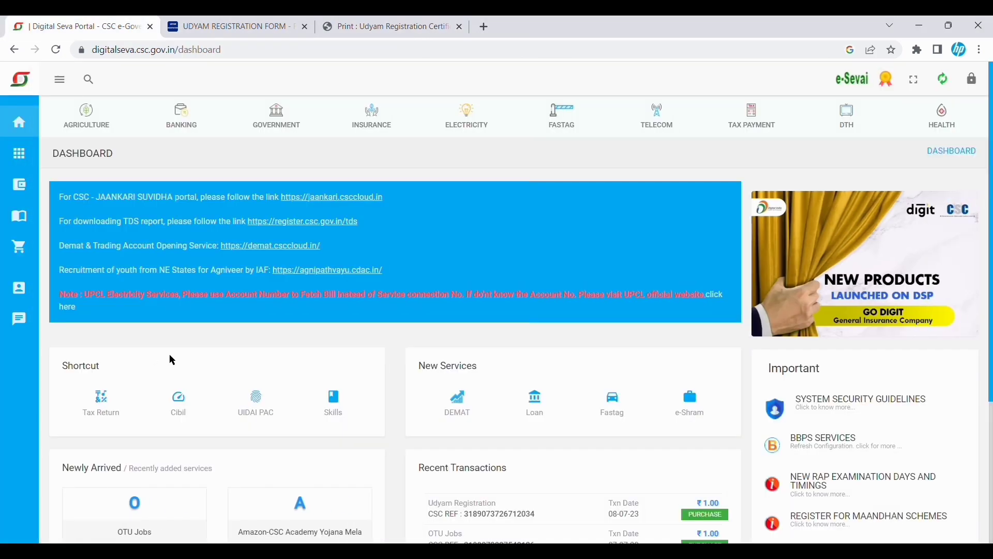
# Step: Open My Profile in the CSC portal and show its Udyam Registration section
pyautogui.moveTo(22, 303)
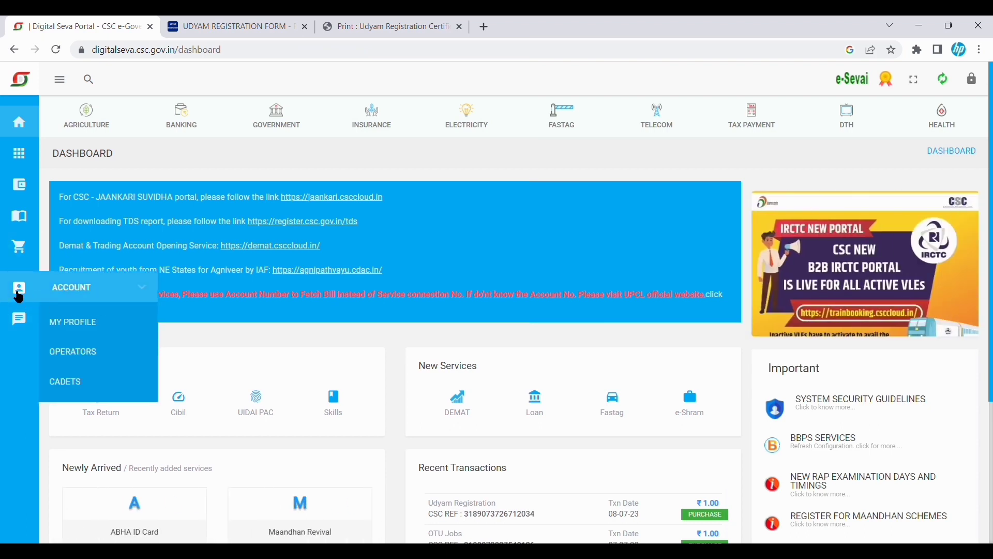
pyautogui.click(74, 331)
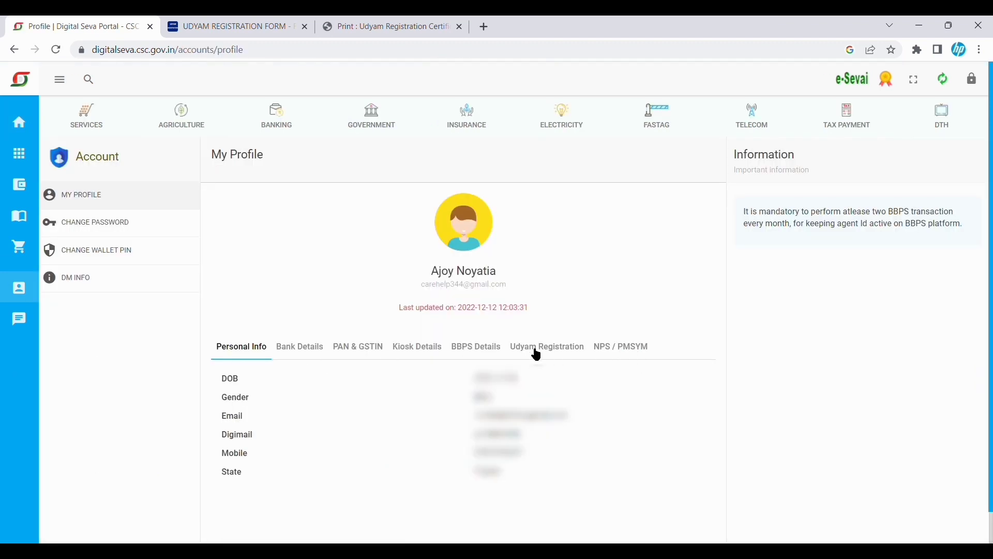
pyautogui.click(550, 355)
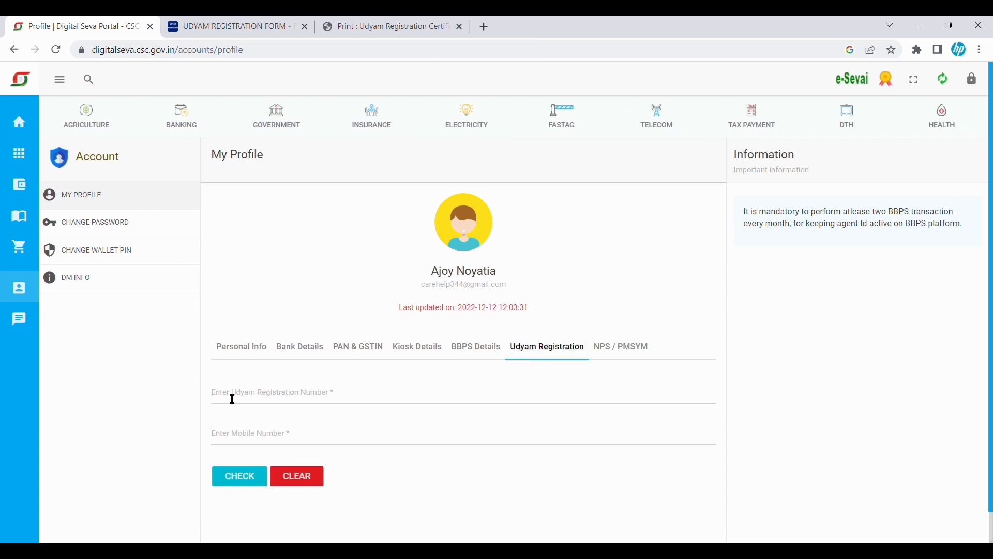
# Step: Enter the Udyam number and mobile, validate them with CHECK, and return to the certificate tab
pyautogui.click(272, 402)
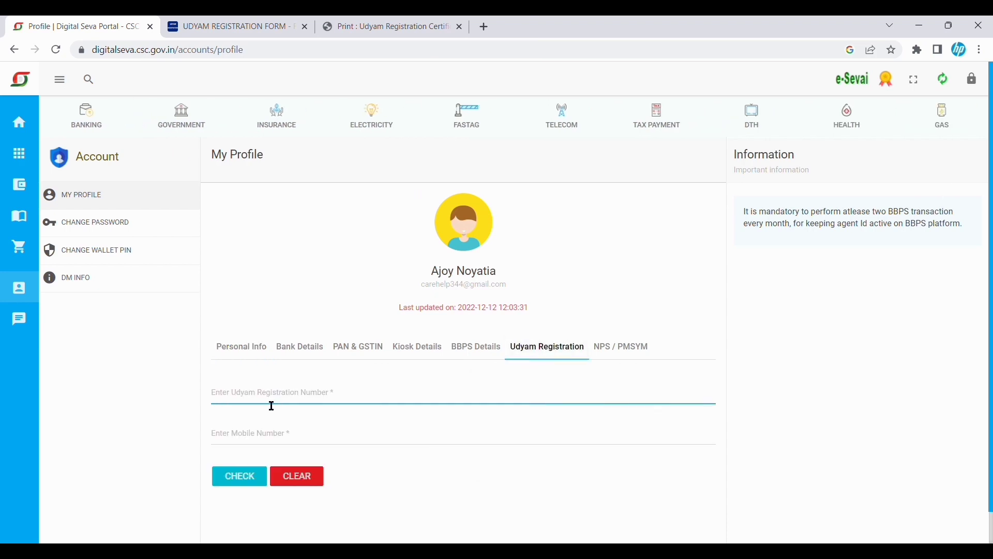
pyautogui.click(263, 440)
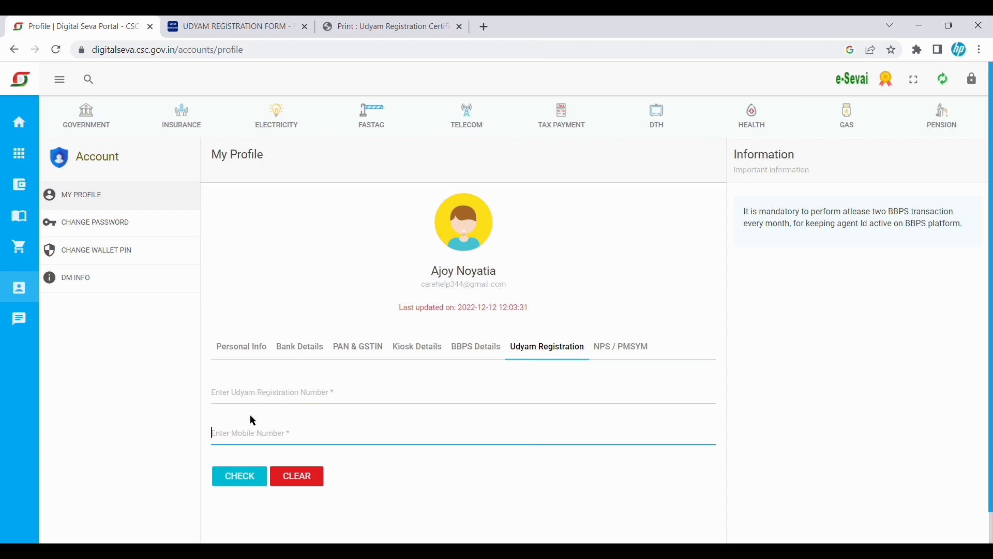
pyautogui.click(258, 401)
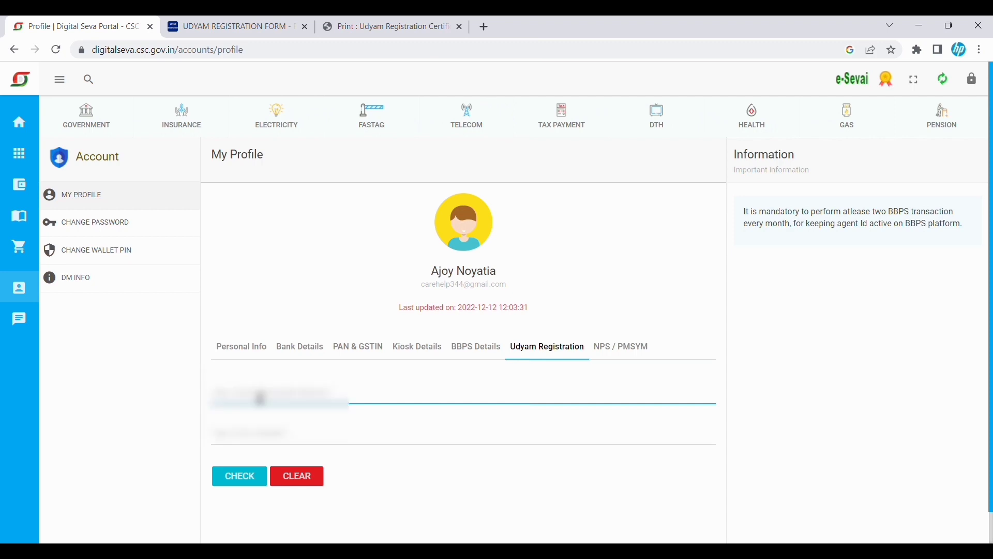
pyautogui.click(227, 435)
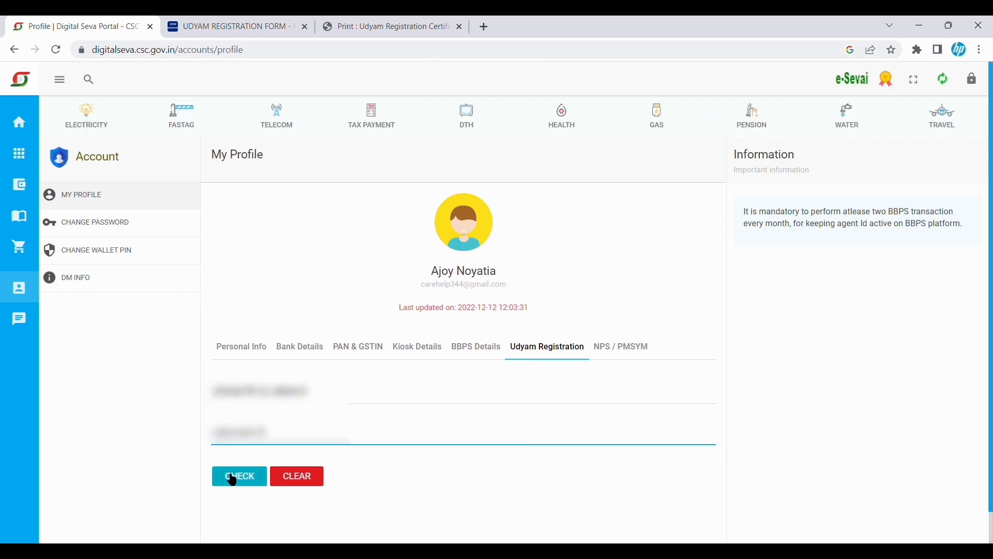
pyautogui.click(234, 481)
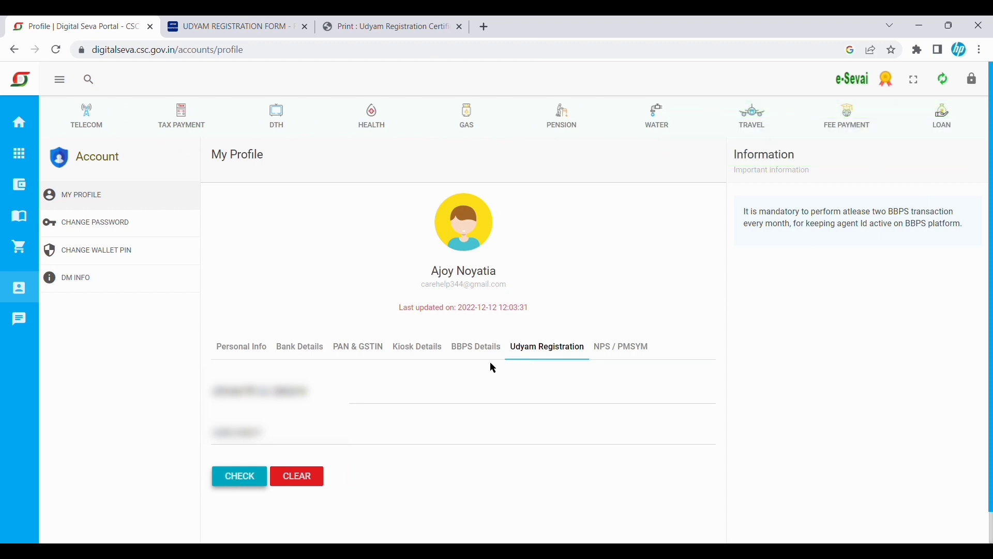
pyautogui.click(236, 479)
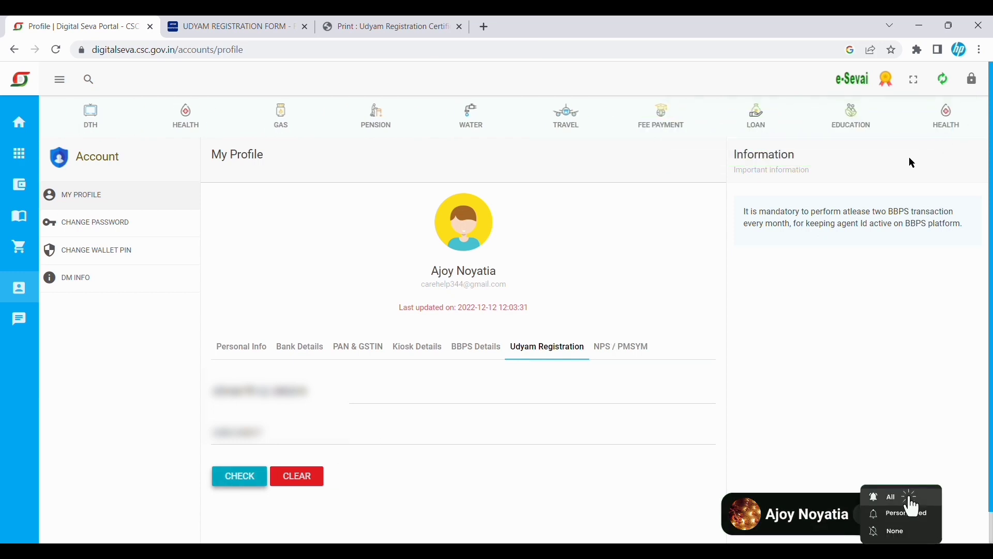
pyautogui.click(386, 26)
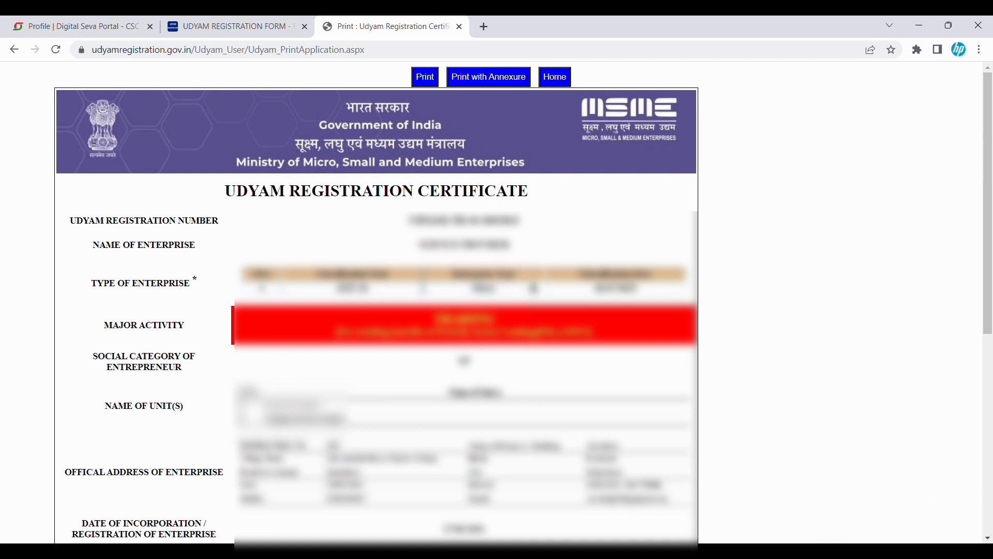
pyautogui.scroll(-7, 589, 263)
pyautogui.scroll(6, 591, 269)
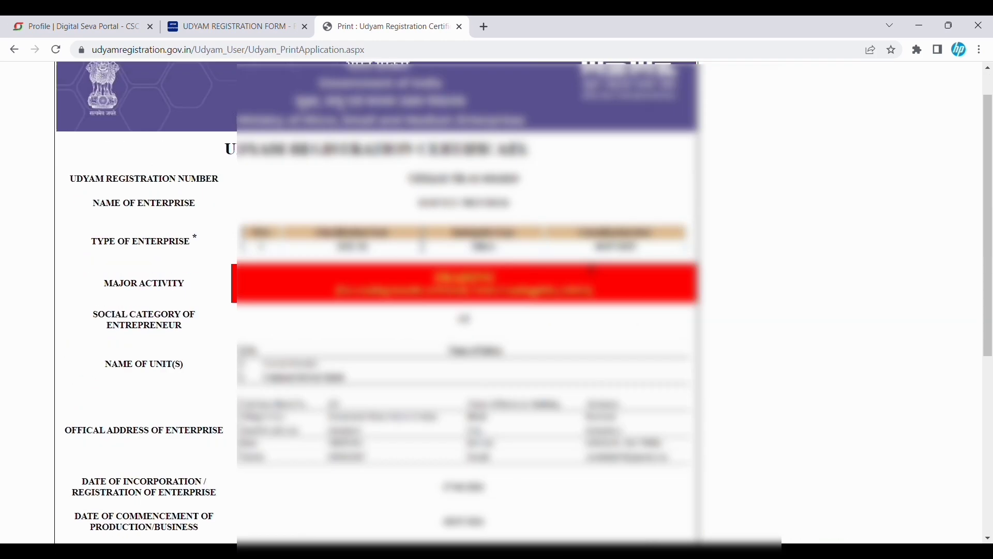
pyautogui.scroll(1, 593, 269)
pyautogui.scroll(-7, 592, 268)
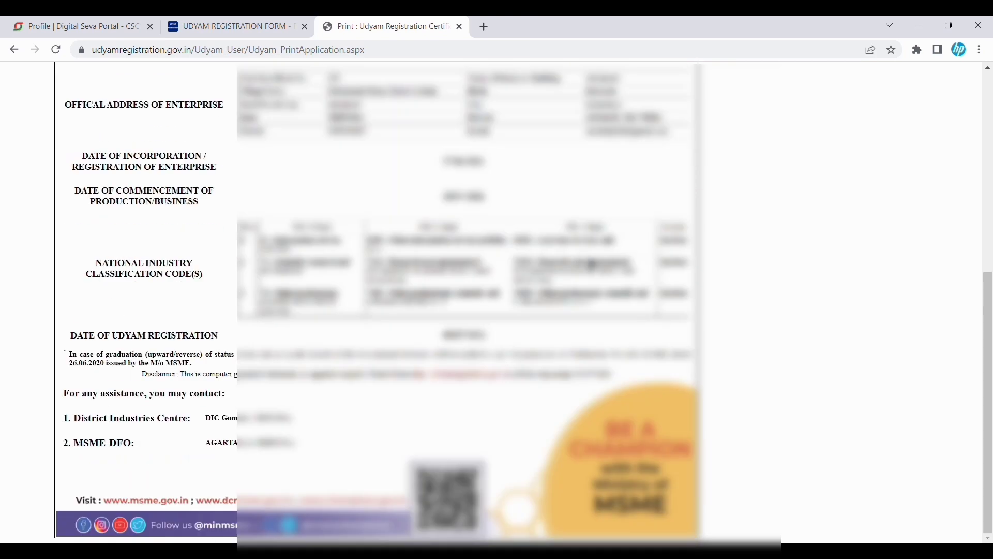